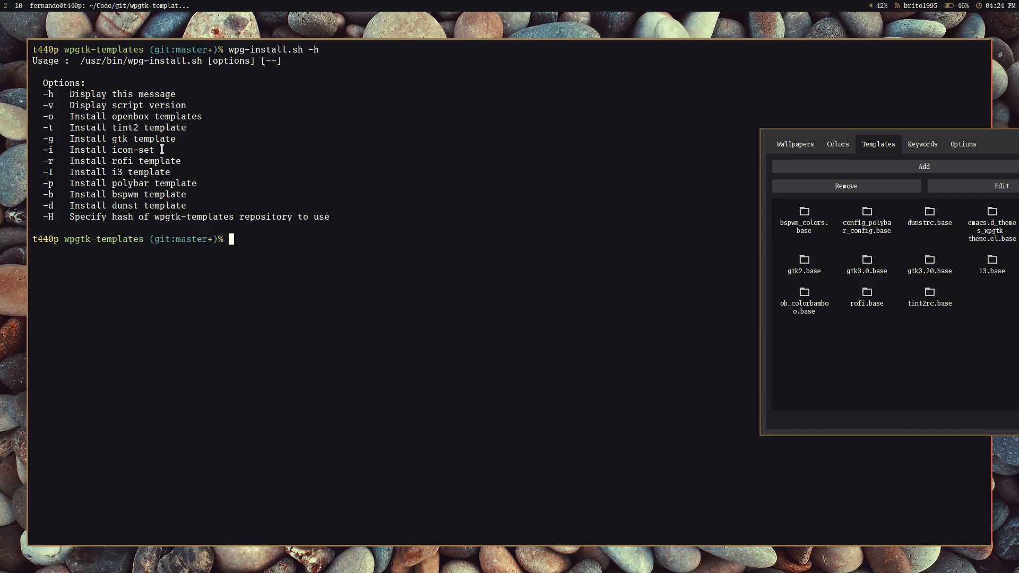
Set bpattern2.png as the wallpaper and theme from wpgtk's Wallpapers tab.
{"action": "left_click_drag", "start_coordinate": [816, 373], "coordinate": [760, 378]}
{"action": "left_click_drag", "start_coordinate": [842, 348], "coordinate": [546, 387]}
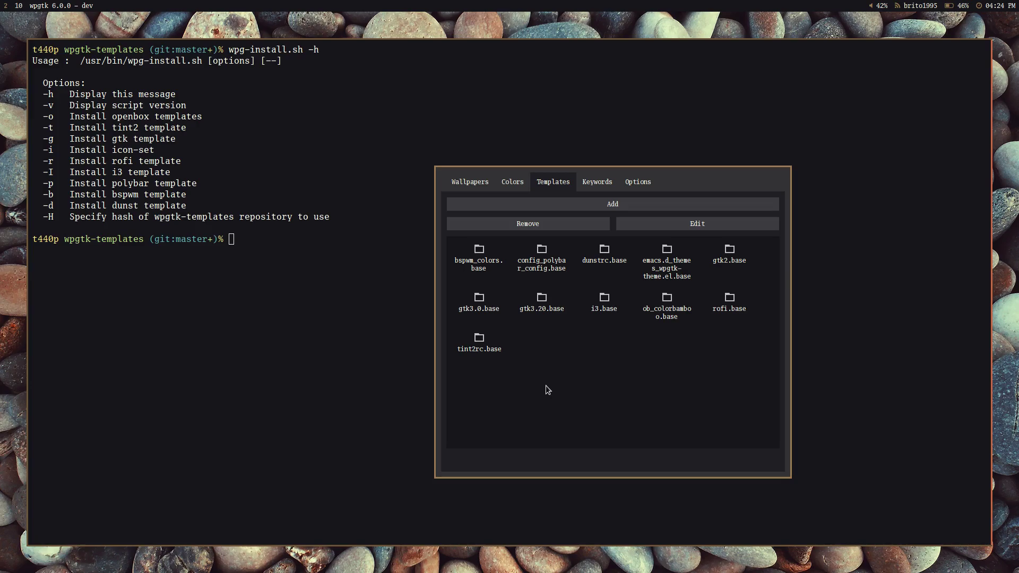
{"action": "mouse_move", "coordinate": [698, 435]}
{"action": "left_mouse_down"}
{"action": "mouse_move", "coordinate": [667, 435]}
{"action": "mouse_move", "coordinate": [694, 446]}
{"action": "left_mouse_up"}
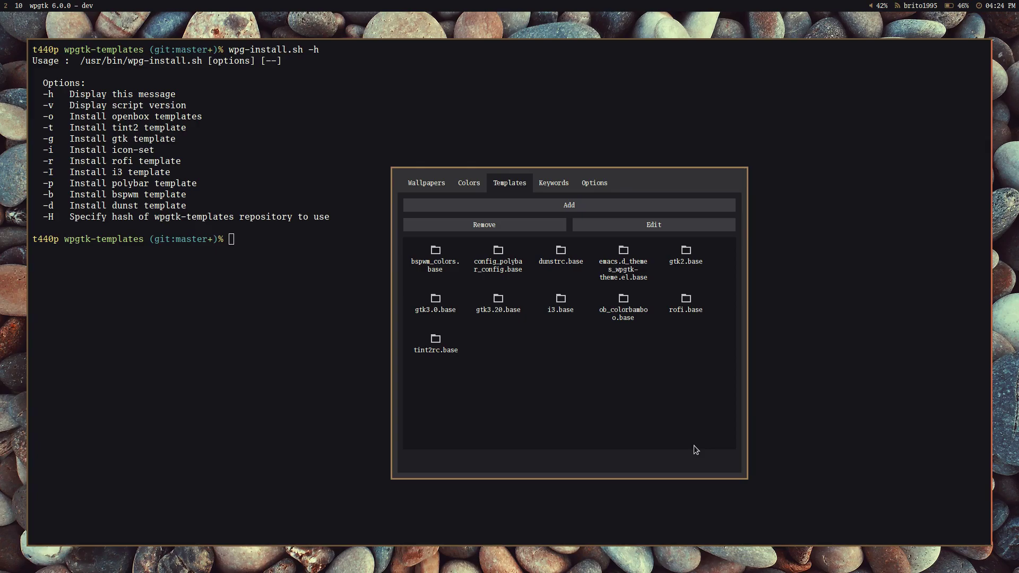
{"action": "left_click", "coordinate": [441, 180]}
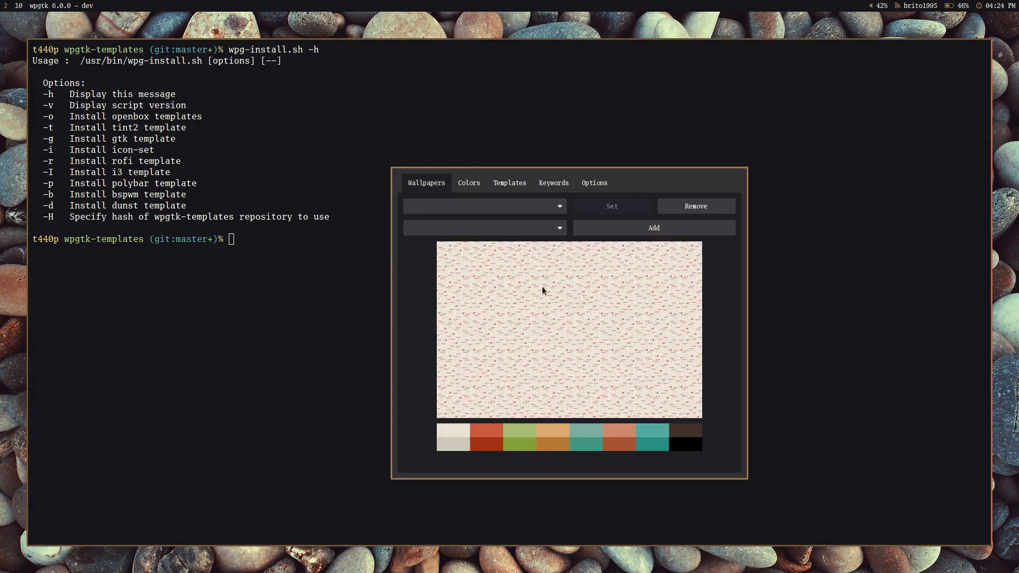
{"action": "left_click", "coordinate": [525, 208]}
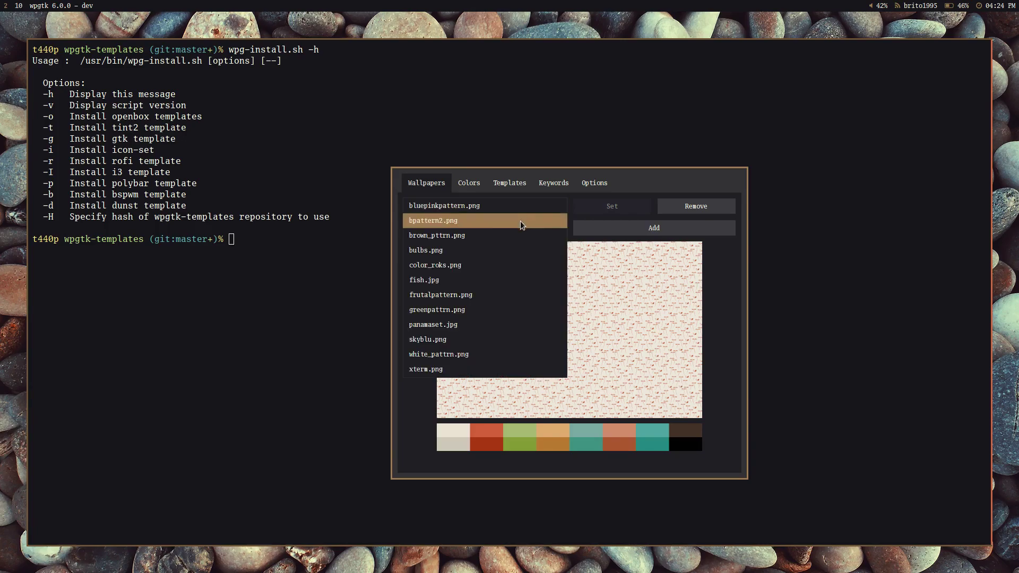
{"action": "left_click", "coordinate": [520, 221]}
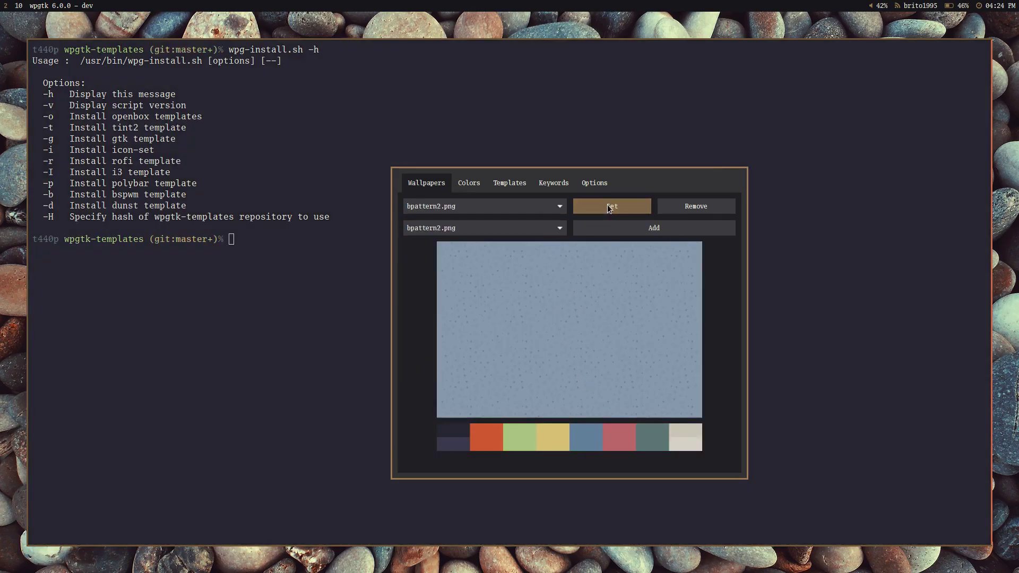
{"action": "left_click", "coordinate": [608, 205]}
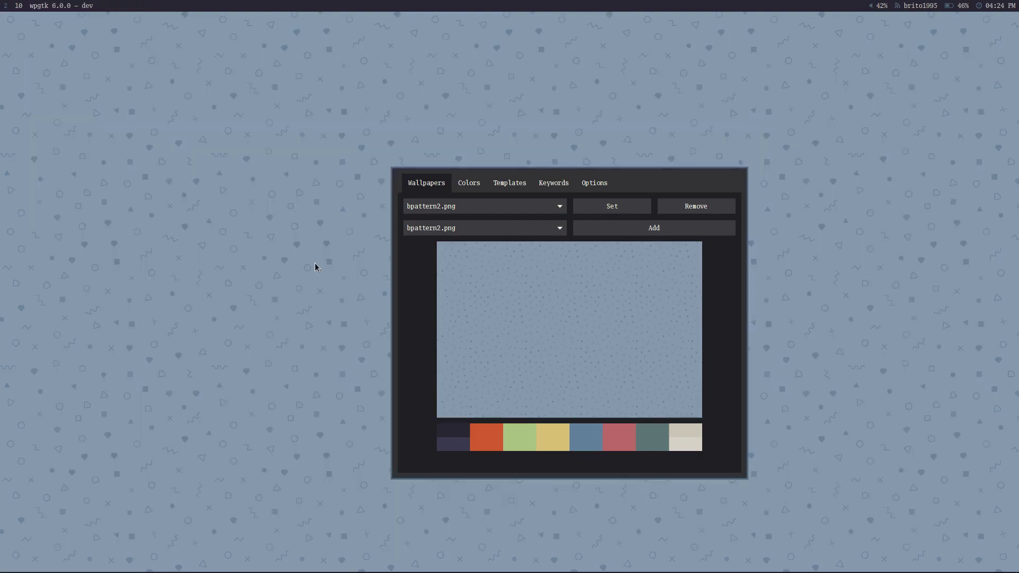
Arrange the terminal and the wpgtk window side by side.
{"action": "left_click_drag", "start_coordinate": [489, 285], "coordinate": [306, 277]}
{"action": "left_click_drag", "start_coordinate": [655, 257], "coordinate": [942, 215]}
{"action": "left_click_drag", "start_coordinate": [547, 358], "coordinate": [512, 360]}
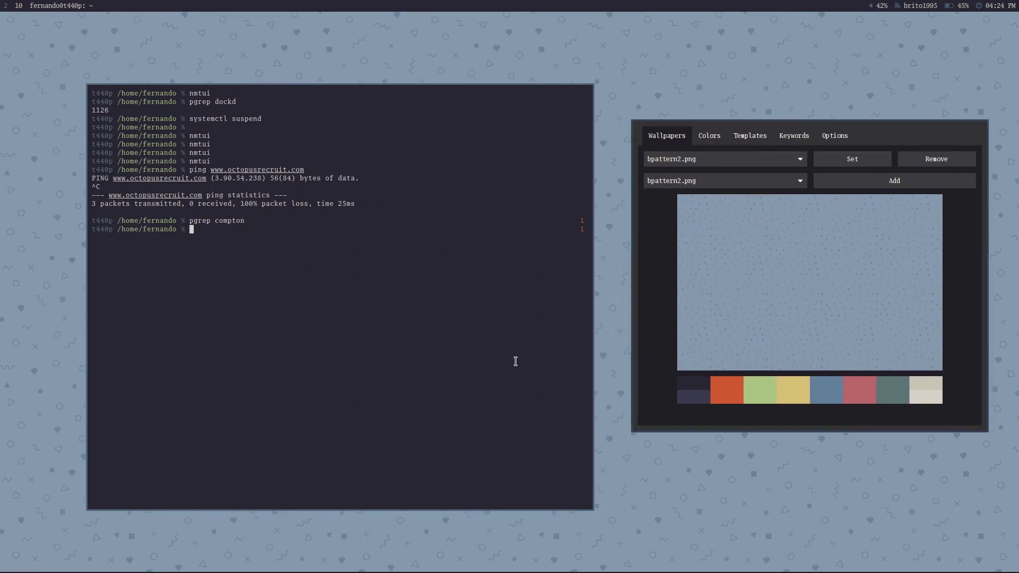
List the available themes with wpg --theme in a fresh, enlarged terminal.
{"action": "type", "text": "wpg --theme"}
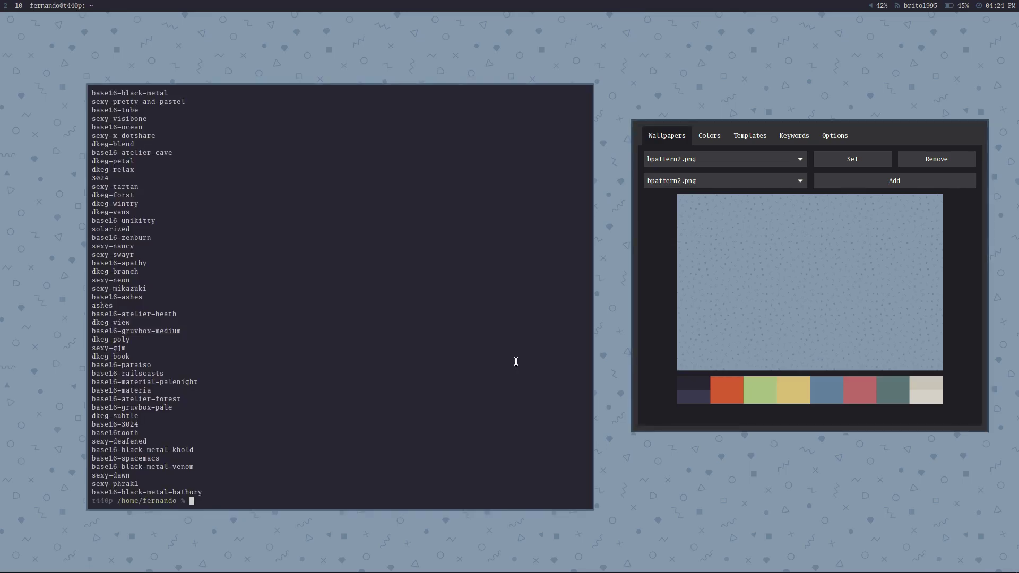
{"action": "key", "text": "super+shift+q"}
{"action": "key", "text": "super+Return"}
{"action": "left_click_drag", "start_coordinate": [516, 362], "coordinate": [361, 372]}
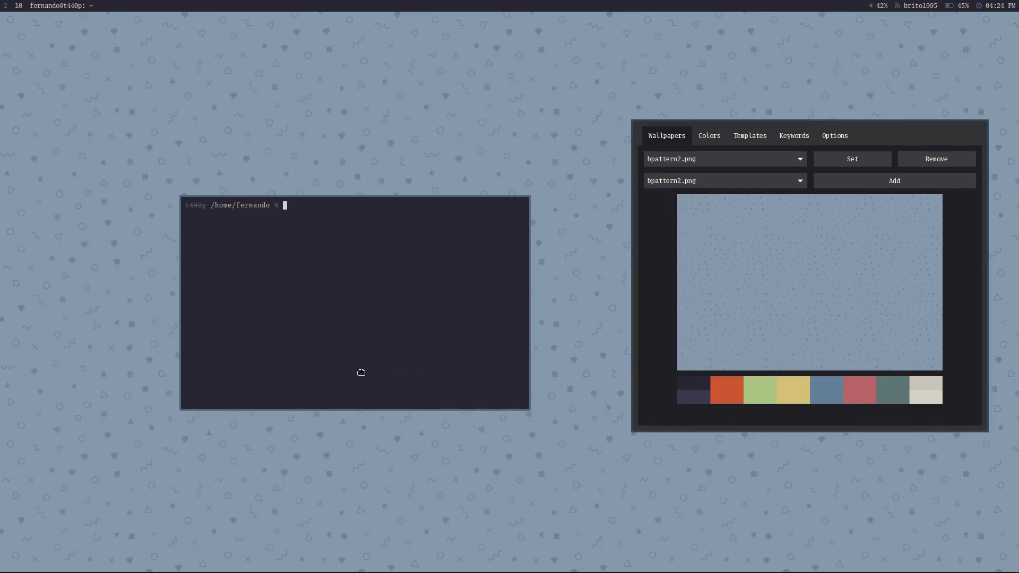
{"action": "type", "text": "wpg --thj"}
{"action": "key", "text": "BackSpace"}
{"action": "type", "text": "e"}
{"action": "key", "text": "Return"}
{"action": "left_click_drag", "start_coordinate": [351, 369], "coordinate": [289, 308]}
{"action": "left_click_drag", "start_coordinate": [374, 311], "coordinate": [430, 387]}
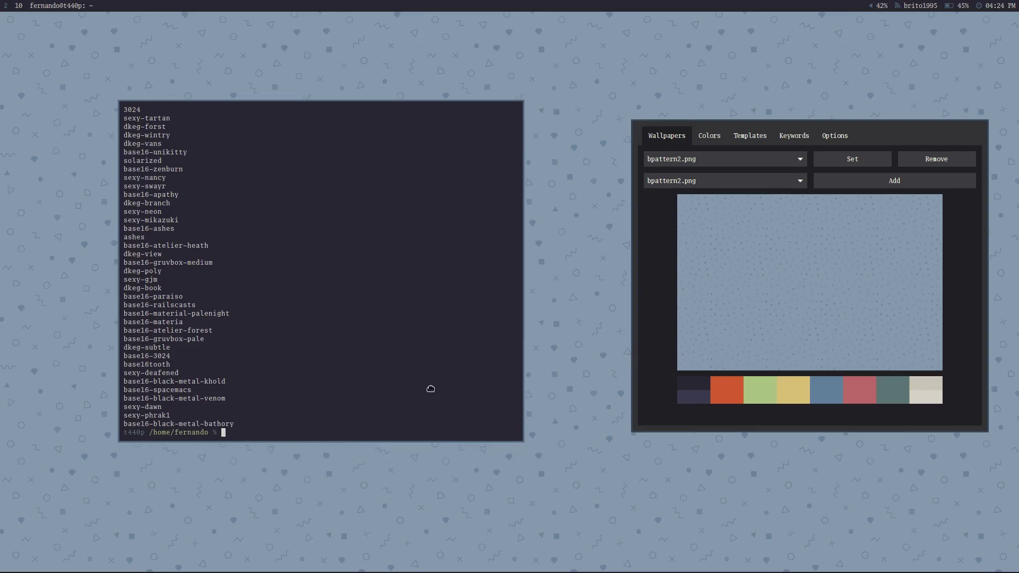
Apply the base16-spacemacs theme and print the colour table to check its palette.
{"action": "type", "text": "wpg --theme base16-spacemacs"}
{"action": "key", "text": "Return"}
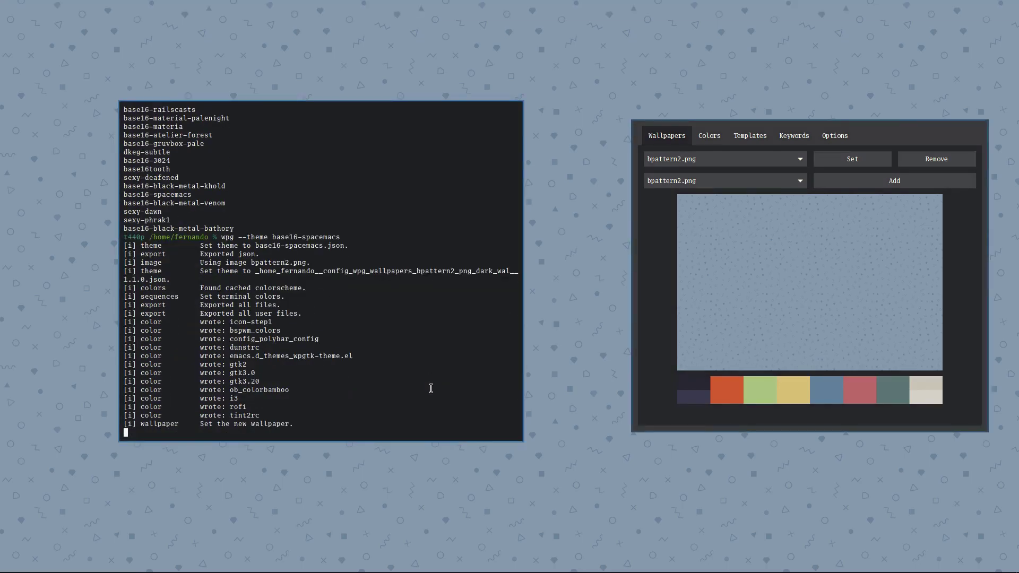
{"action": "key", "text": "ctrl+l"}
{"action": "type", "text": "color"}
{"action": "key", "text": "Return"}
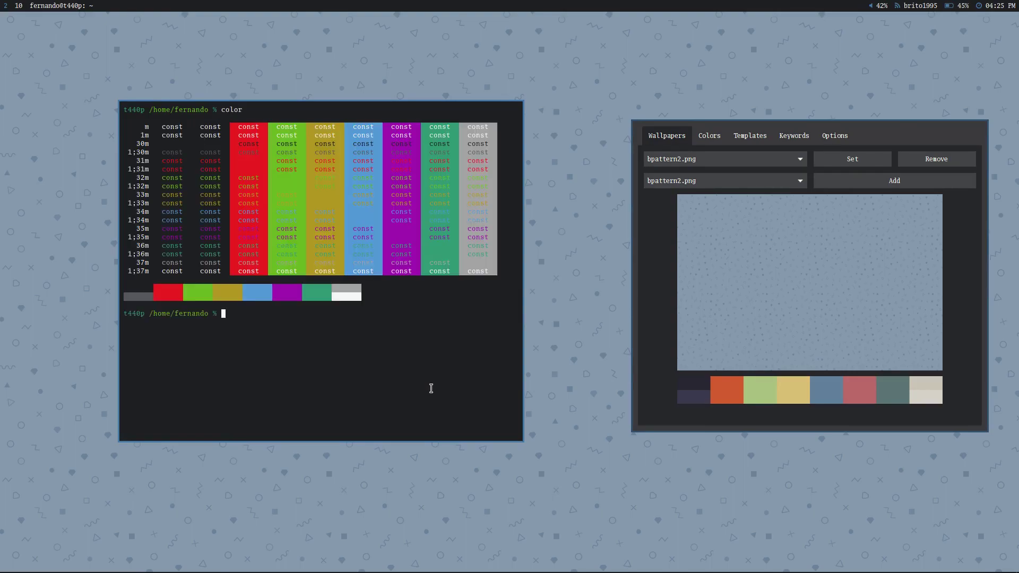
{"action": "left_click_drag", "start_coordinate": [766, 289], "coordinate": [737, 288]}
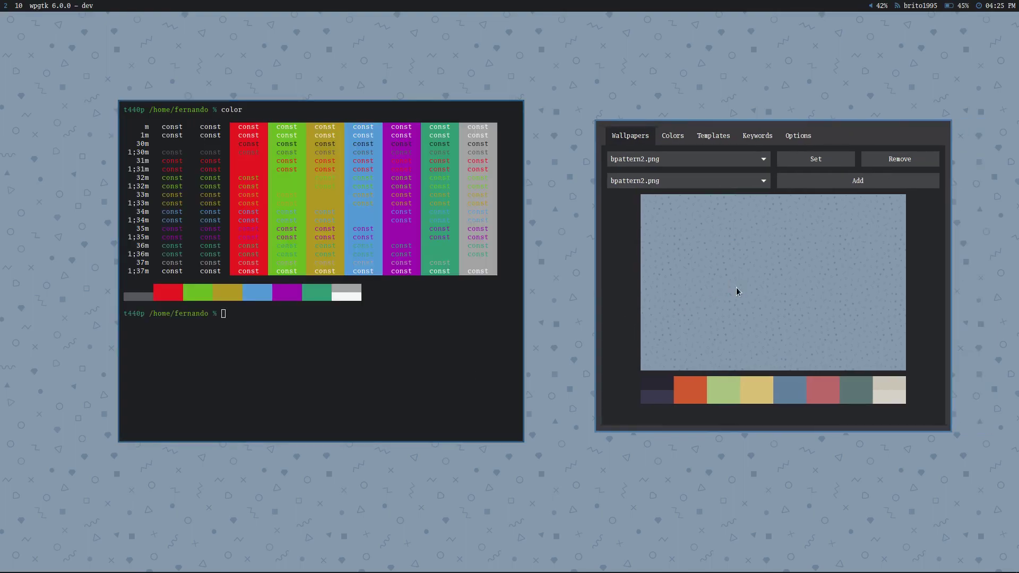
Run wpg --theme random, which picks base16-atelier-seaside, then clear the terminal.
{"action": "left_click", "coordinate": [379, 341]}
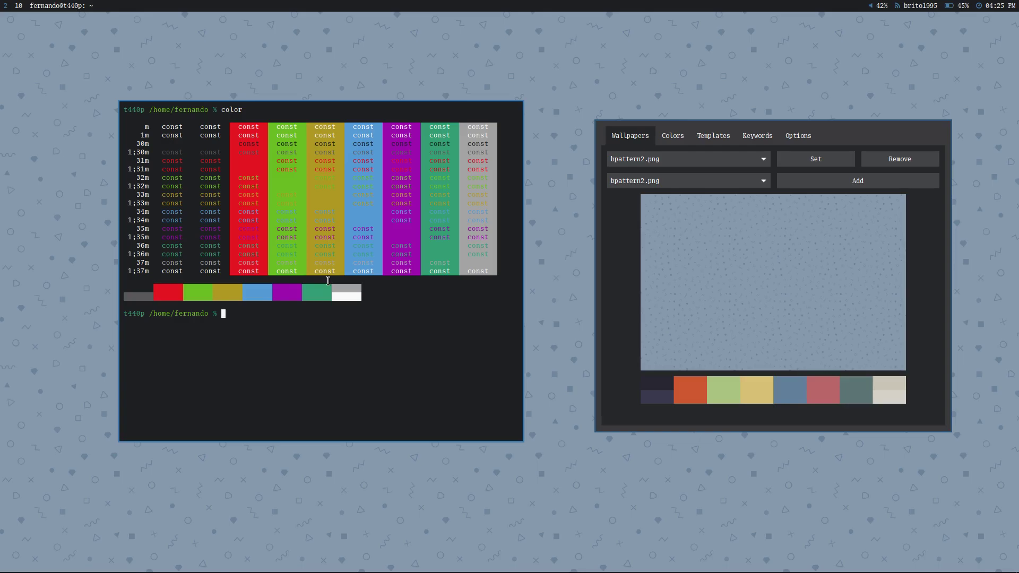
{"action": "type", "text": "wpg --theme base16-spacemacs"}
{"action": "key", "text": "BackSpace"}
{"action": "key", "text": "BackSpace"}
{"action": "key", "text": "BackSpace"}
{"action": "key", "text": "BackSpace"}
{"action": "key", "text": "BackSpace"}
{"action": "key", "text": "BackSpace"}
{"action": "key", "text": "BackSpace"}
{"action": "key", "text": "BackSpace"}
{"action": "key", "text": "BackSpace"}
{"action": "key", "text": "BackSpace"}
{"action": "key", "text": "BackSpace"}
{"action": "key", "text": "BackSpace"}
{"action": "key", "text": "BackSpace"}
{"action": "key", "text": "BackSpace"}
{"action": "key", "text": "BackSpace"}
{"action": "key", "text": "BackSpace"}
{"action": "type", "text": "random"}
{"action": "key", "text": "Return"}
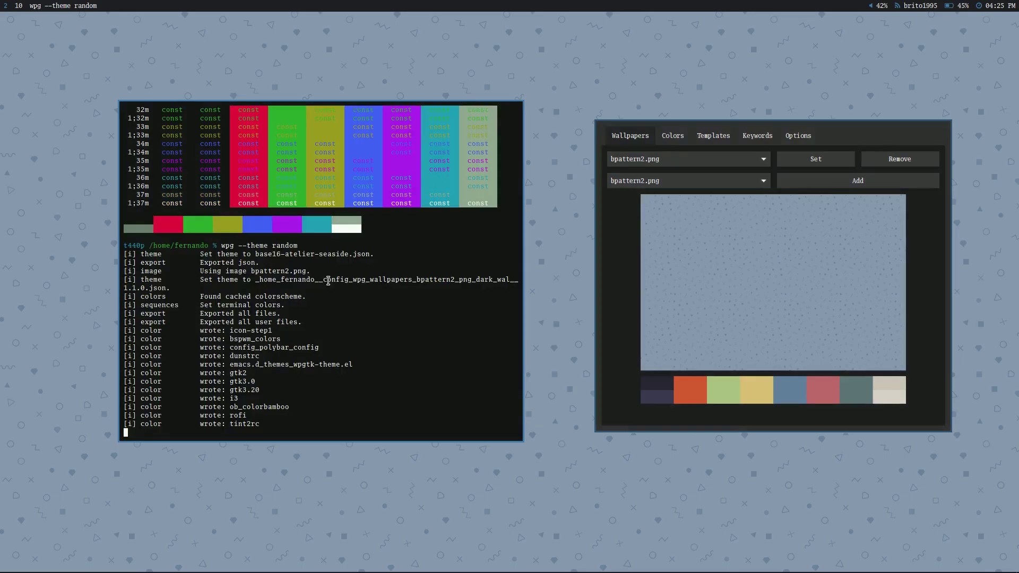
{"action": "key", "text": "ctrl+l"}
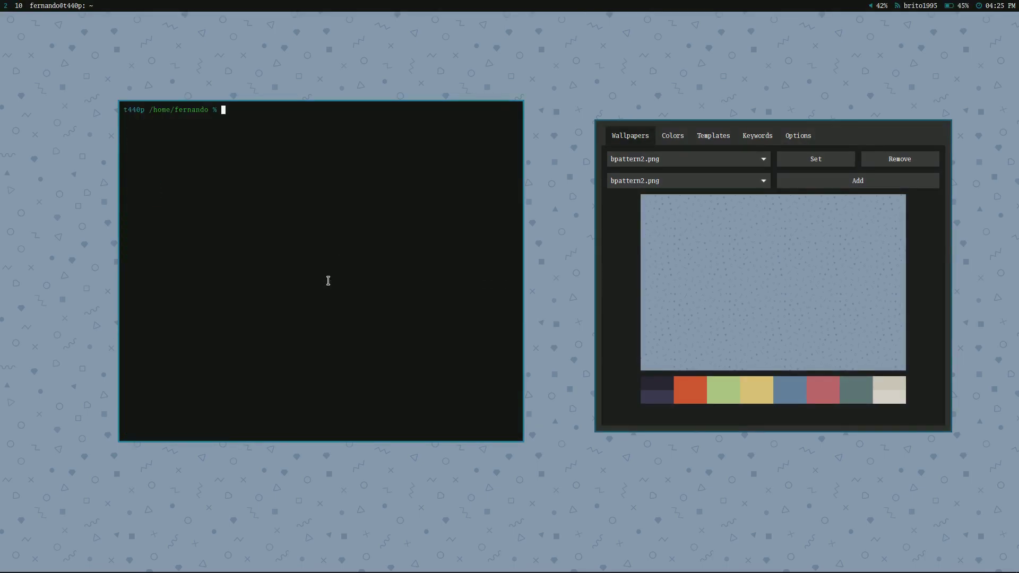
Remove bpattern2.png from wpgtk's wallpaper collection.
{"action": "left_click", "coordinate": [706, 158]}
{"action": "left_click", "coordinate": [706, 159]}
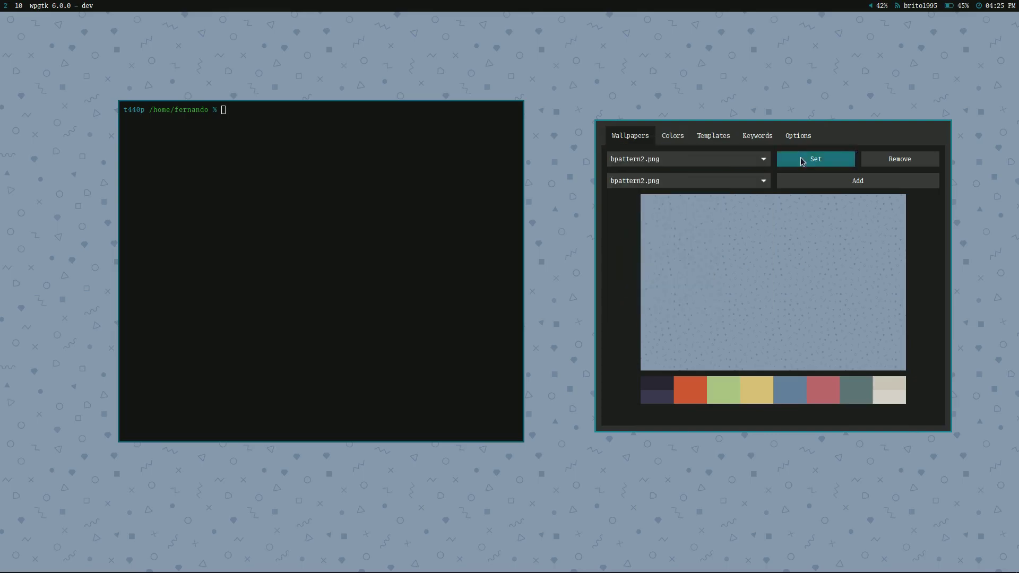
{"action": "left_click", "coordinate": [920, 164]}
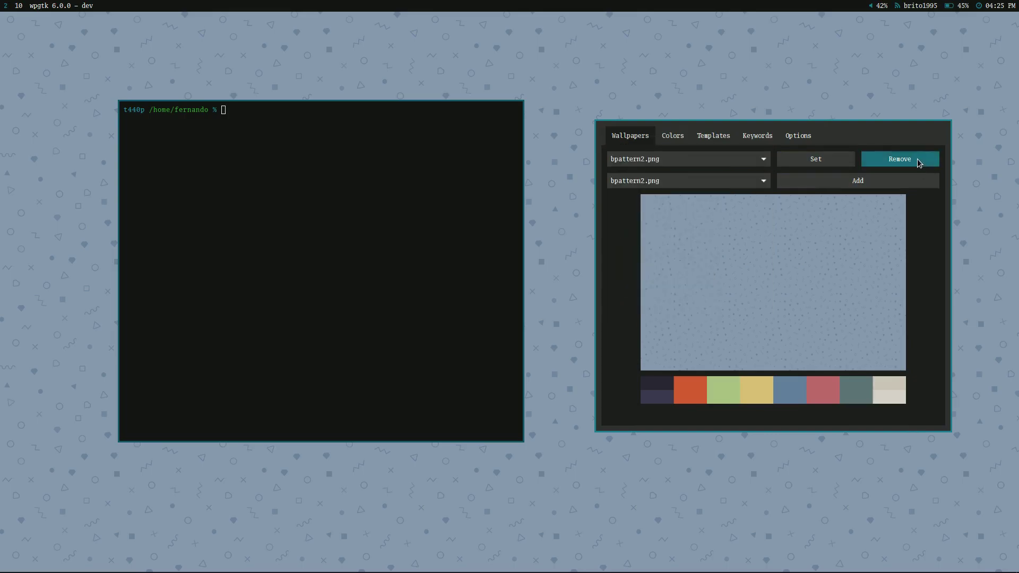
{"action": "left_click", "coordinate": [807, 181]}
{"action": "key", "text": "Escape"}
Close wpgtk and relaunch it by running wpg in the terminal.
{"action": "key", "text": "super+shift+q"}
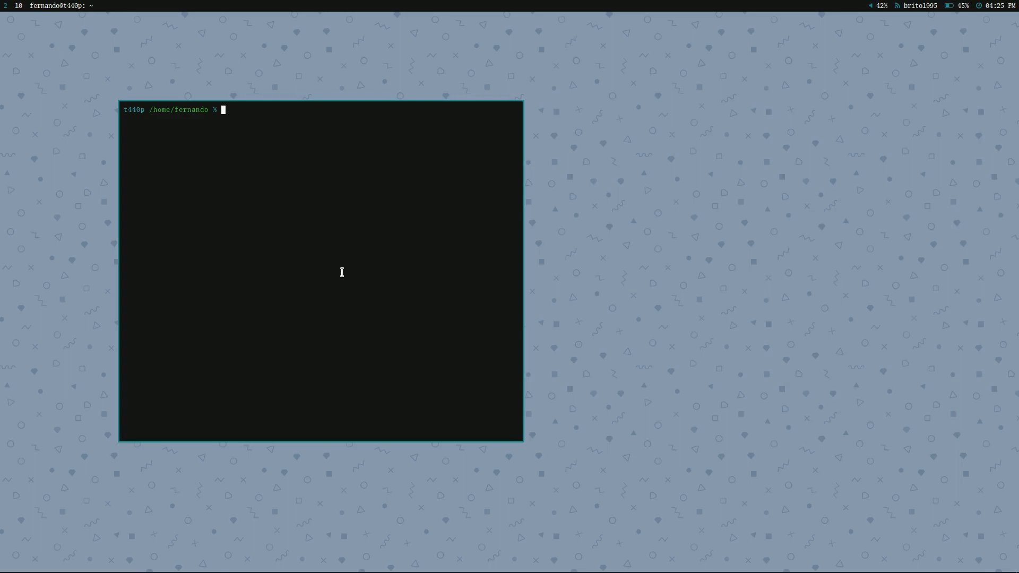
{"action": "type", "text": "wpg"}
{"action": "key", "text": "Return"}
Add bpattern2.png from Pictures/wallpapers and select it to preview its palette.
{"action": "left_click_drag", "start_coordinate": [462, 293], "coordinate": [740, 229]}
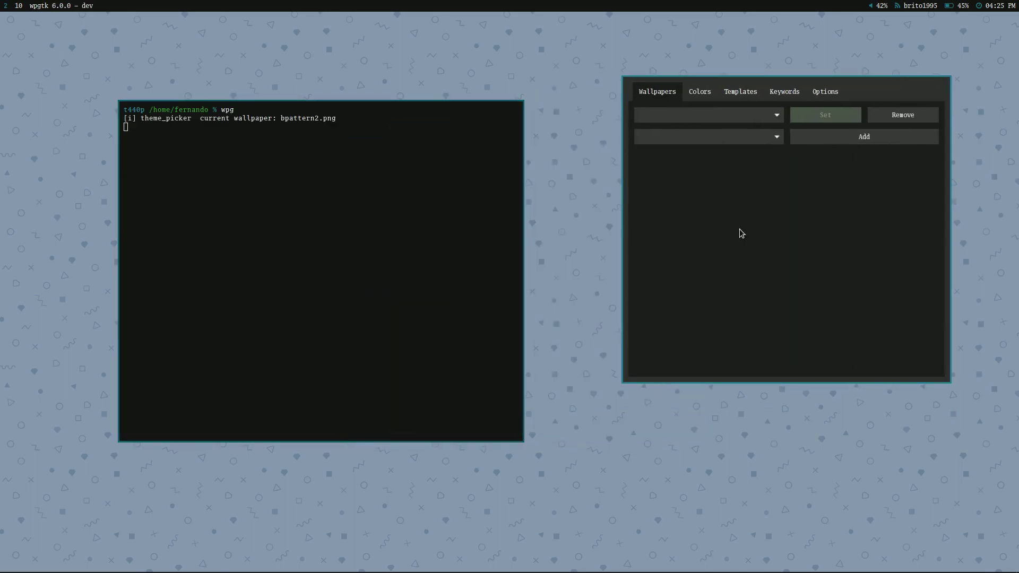
{"action": "left_click", "coordinate": [824, 138]}
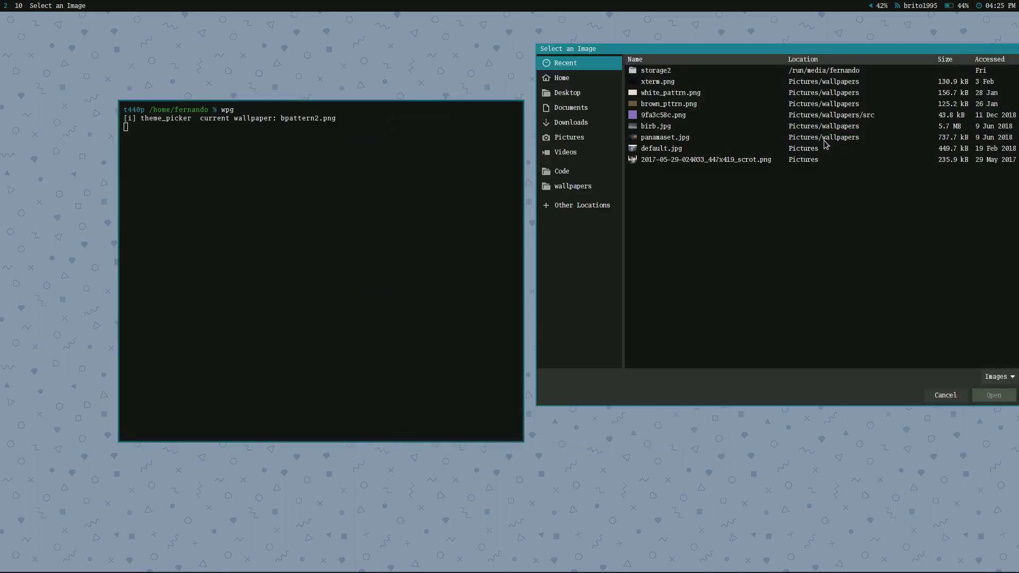
{"action": "left_click", "coordinate": [587, 186]}
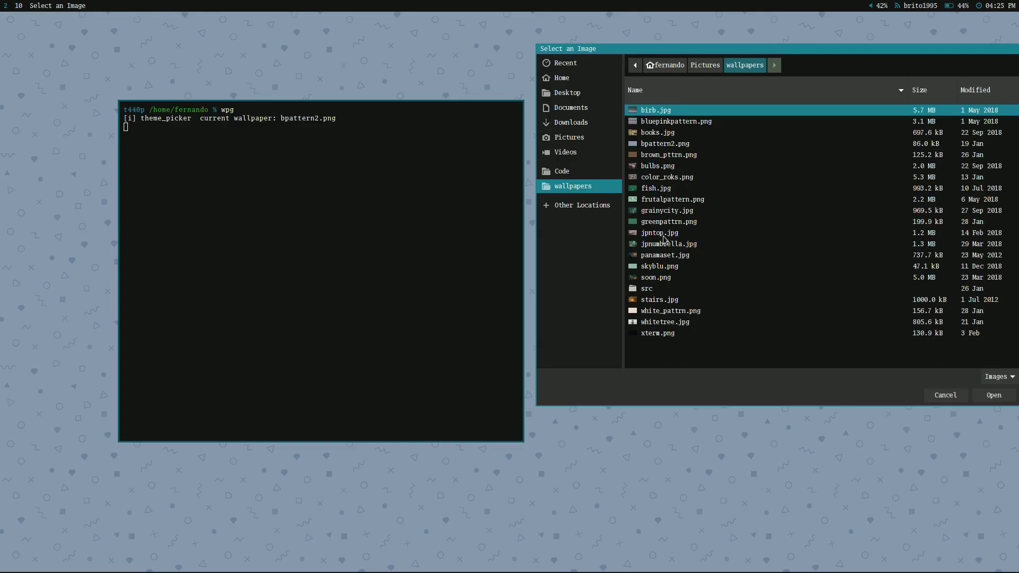
{"action": "left_click", "coordinate": [667, 144]}
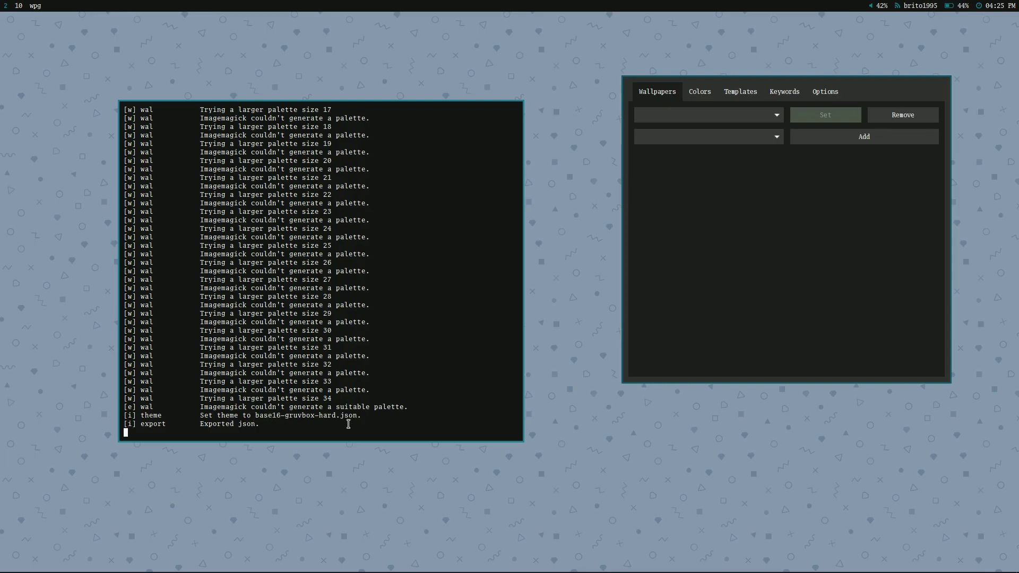
{"action": "left_click", "coordinate": [729, 130]}
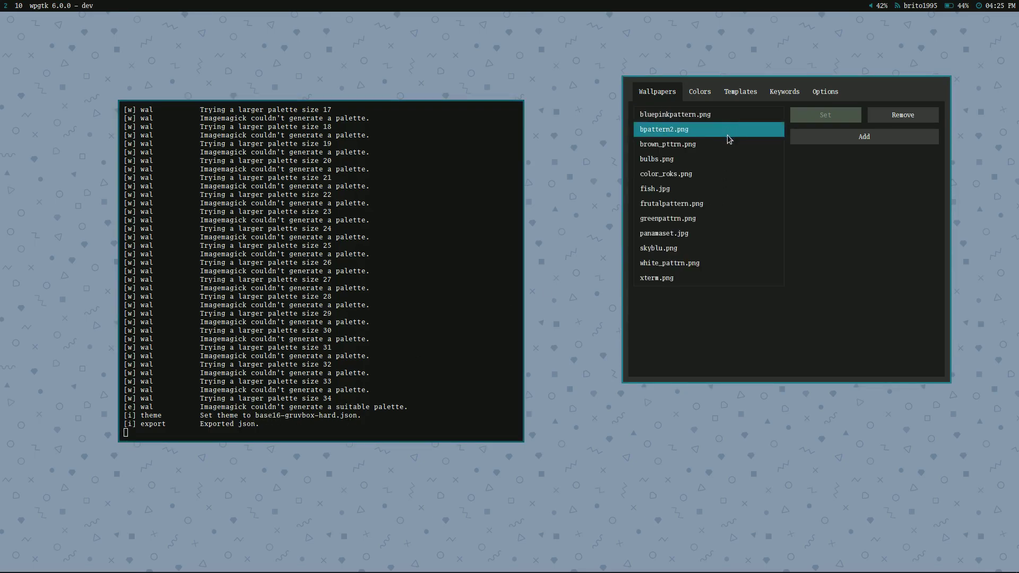
{"action": "left_click", "coordinate": [727, 135]}
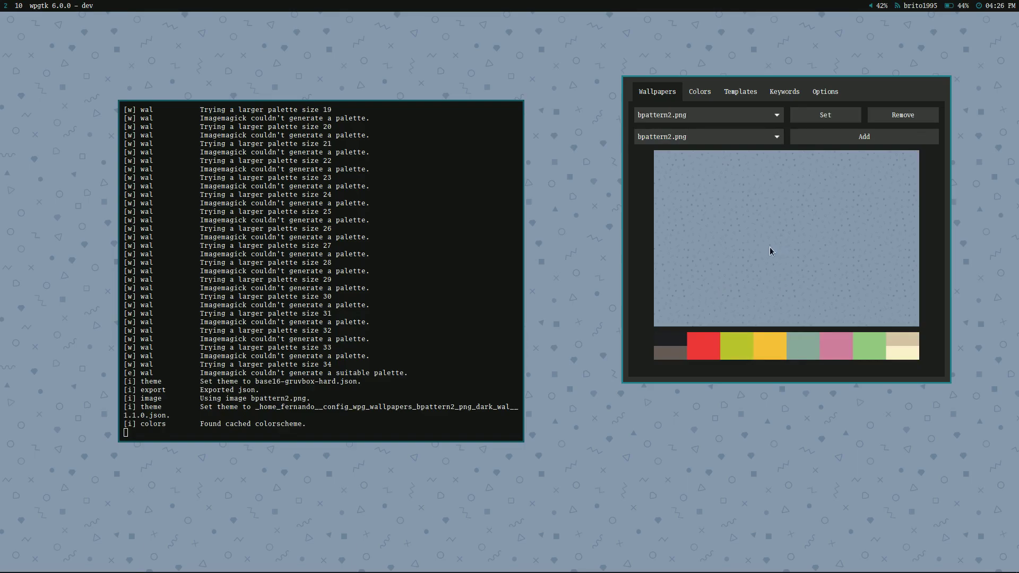
Darken palette colour 8 from #665c54 to #36302c (Light 49.4) and save the palette.
{"action": "left_click", "coordinate": [699, 94]}
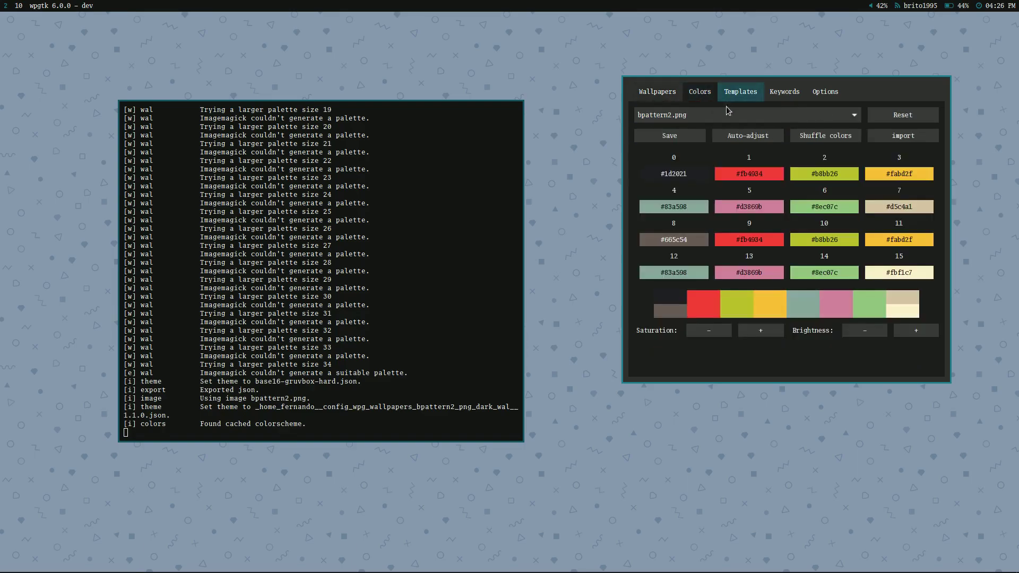
{"action": "left_click", "coordinate": [673, 234]}
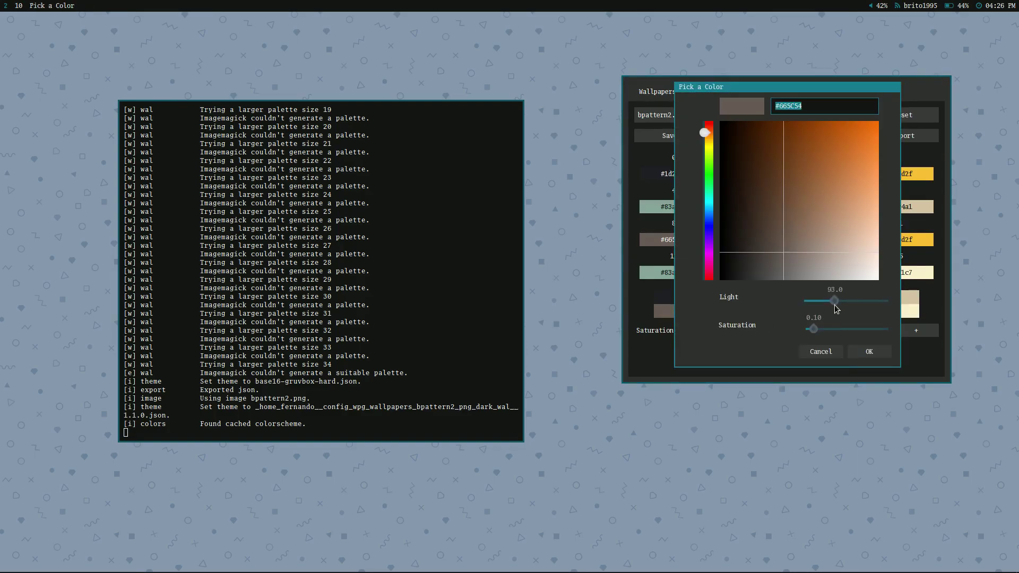
{"action": "left_click_drag", "start_coordinate": [835, 307], "coordinate": [821, 306]}
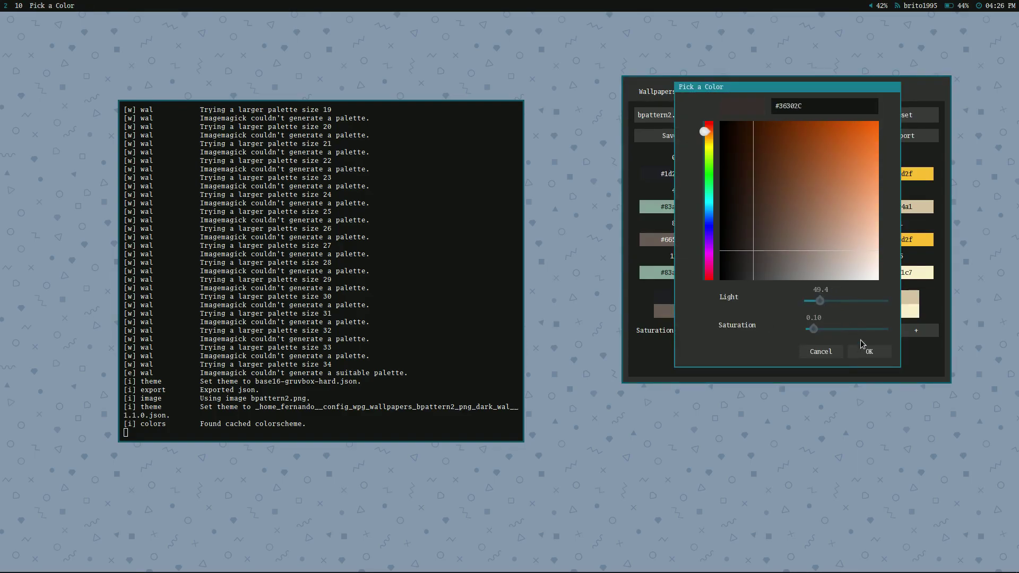
{"action": "left_click", "coordinate": [865, 361]}
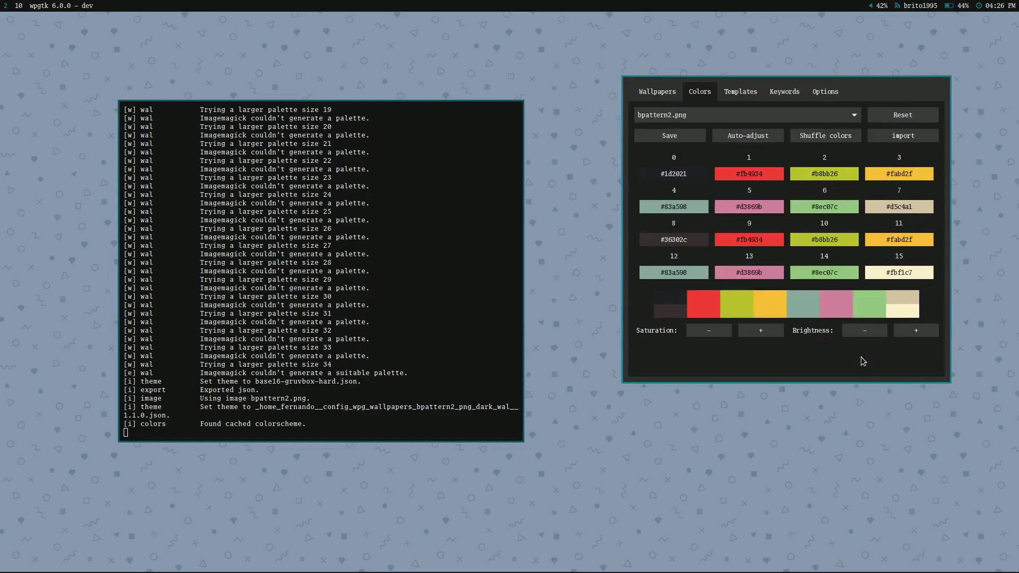
{"action": "left_click", "coordinate": [686, 139]}
{"action": "left_click", "coordinate": [658, 92]}
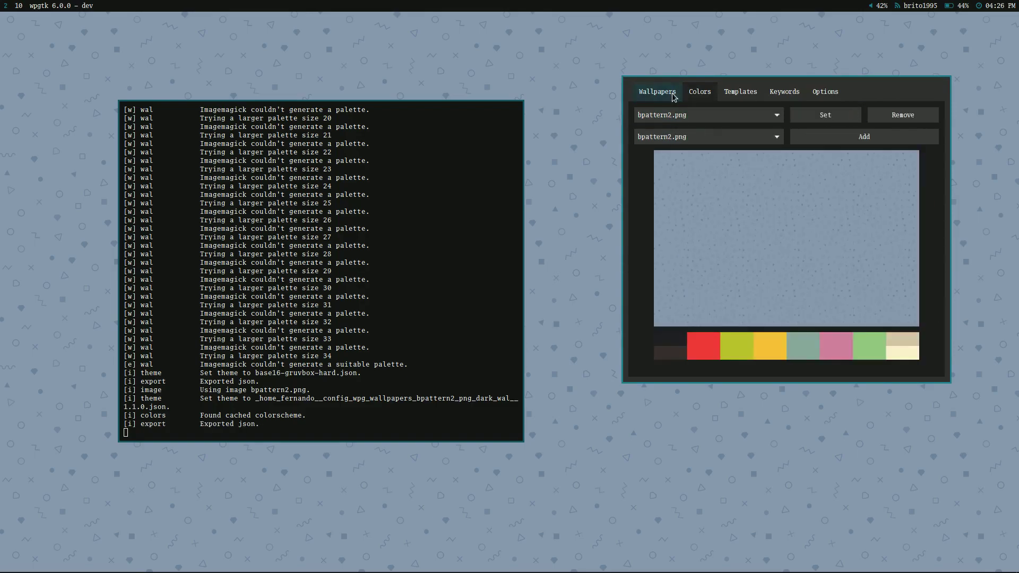
Apply bpattern2.png with its palette, then run color in the terminal to check it.
{"action": "left_click", "coordinate": [826, 116]}
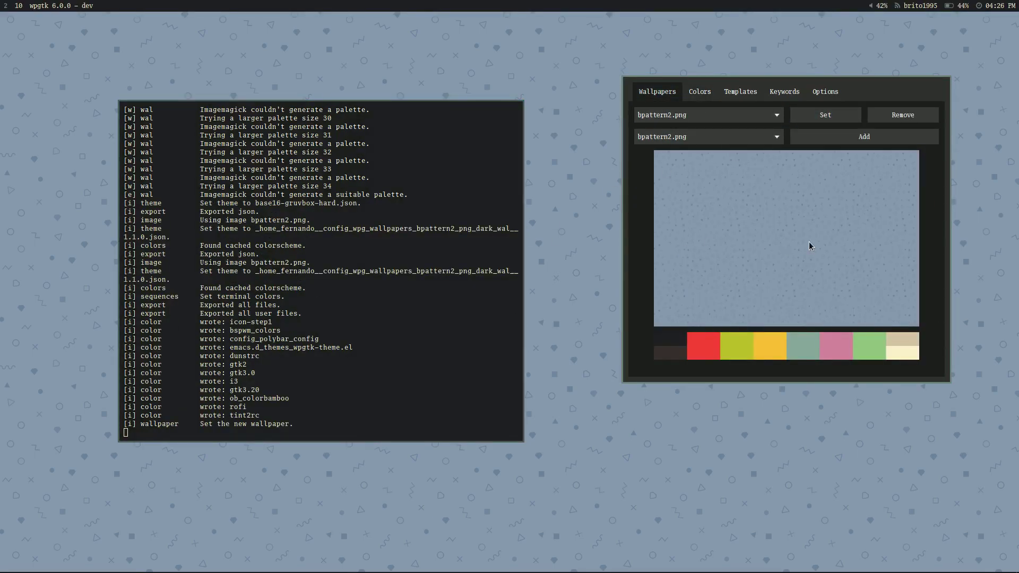
{"action": "key", "text": "super+w"}
{"action": "type", "text": "color"}
{"action": "key", "text": "Return"}
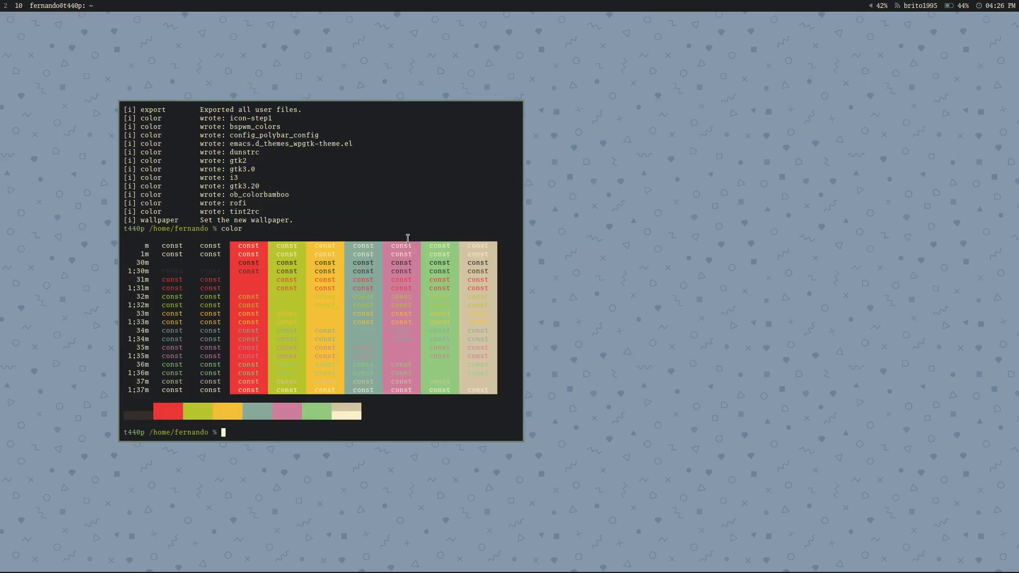
Relaunch wpgtk by typing wpg in the rofi launcher.
{"action": "key", "text": "super+d"}
{"action": "type", "text": "wpg"}
{"action": "key", "text": "Return"}
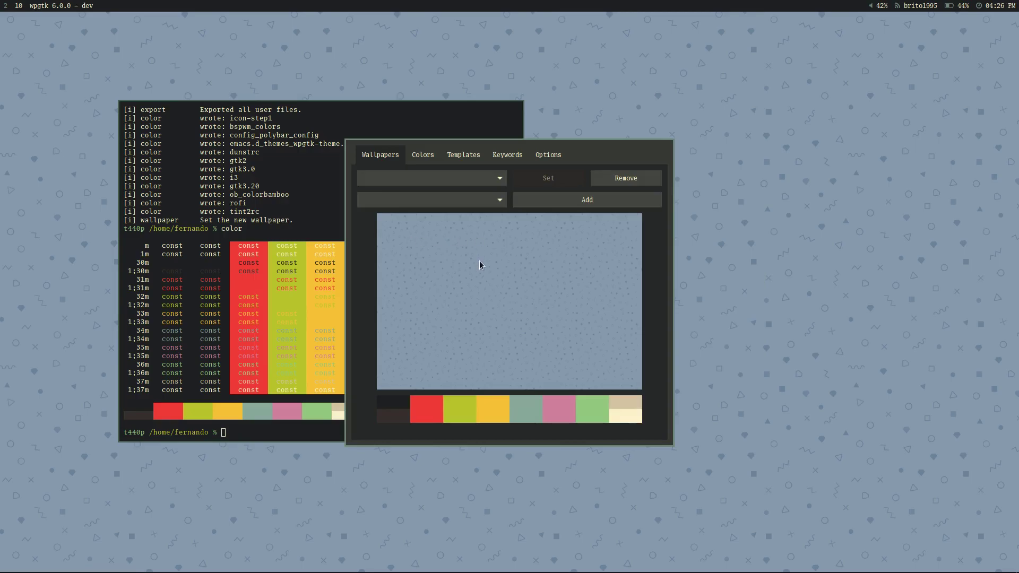
Load bpattern2.png's palette, auto-adjust it, lower brightness and saturation, and auto-adjust again.
{"action": "left_click_drag", "start_coordinate": [479, 260], "coordinate": [581, 249]}
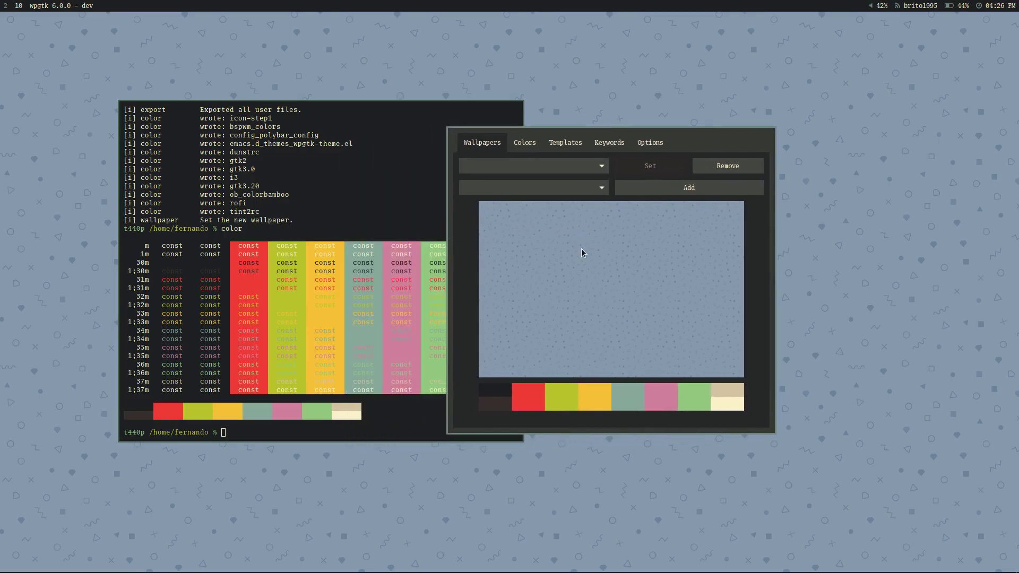
{"action": "left_click", "coordinate": [564, 162]}
{"action": "left_click", "coordinate": [565, 180]}
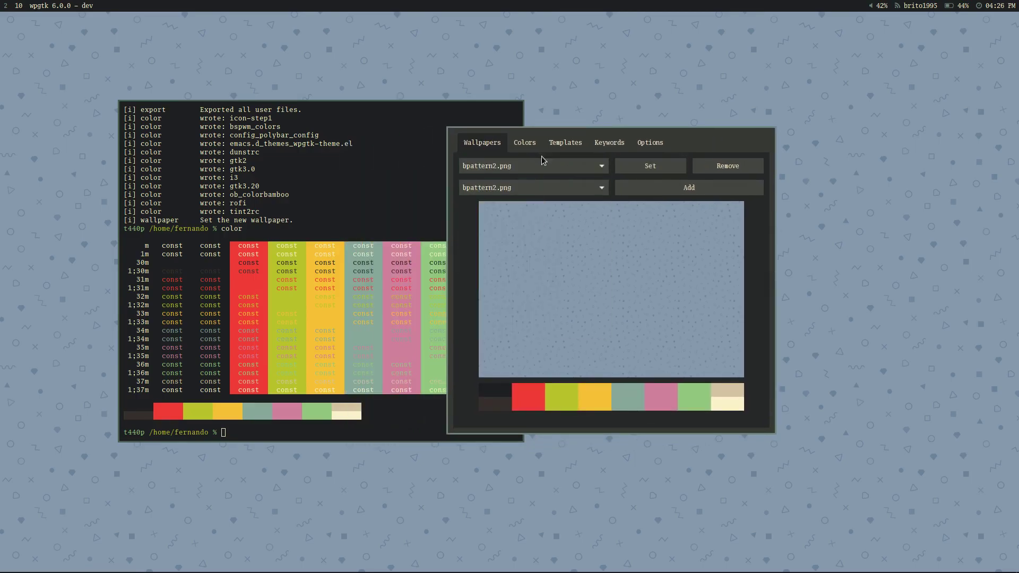
{"action": "left_click", "coordinate": [531, 144]}
{"action": "left_click", "coordinate": [597, 190]}
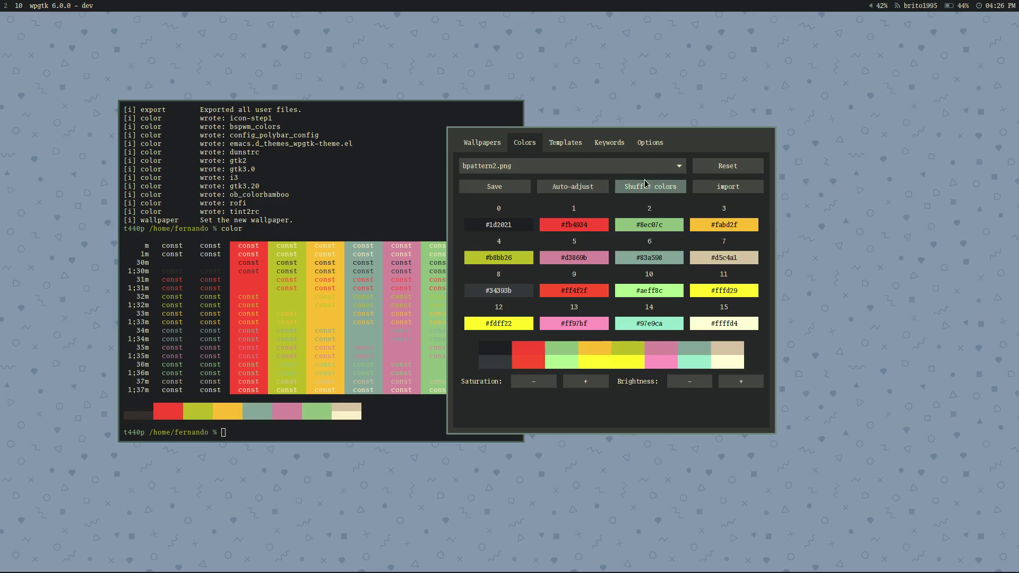
{"action": "left_click", "coordinate": [679, 383]}
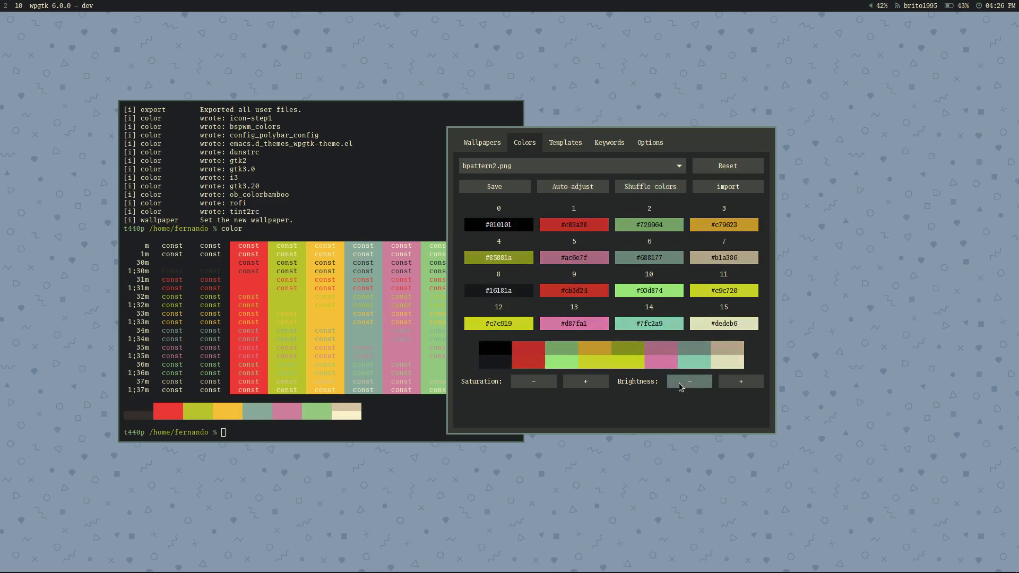
{"action": "left_click", "coordinate": [549, 389]}
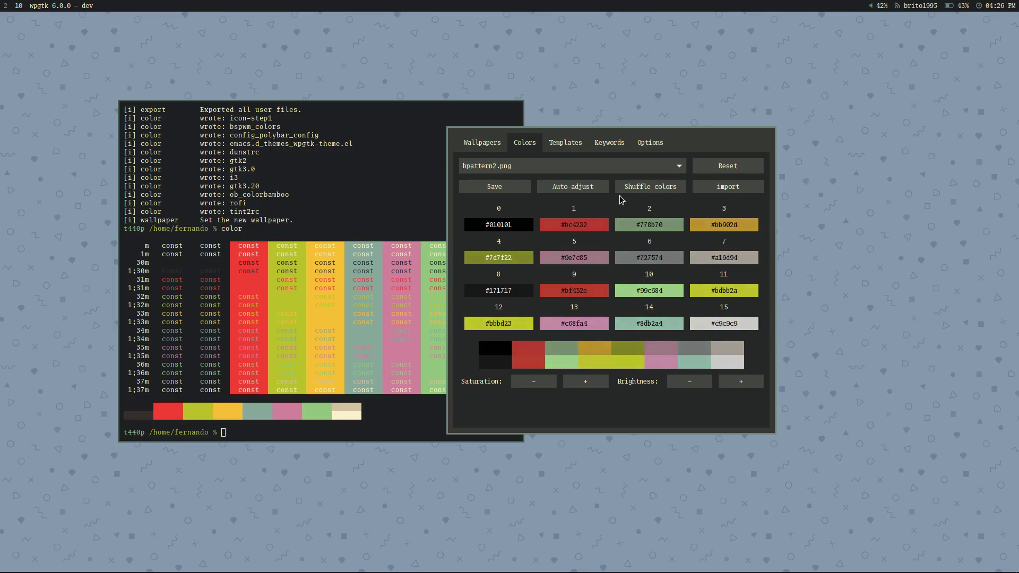
{"action": "left_click", "coordinate": [600, 191]}
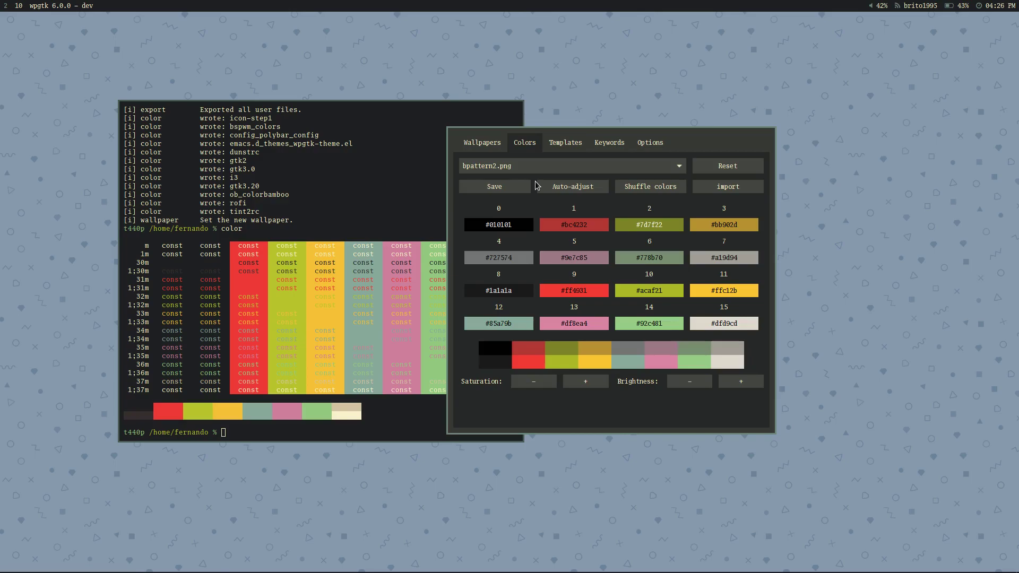
Shuffle the bpattern2.png palette, save it, and apply it with Set on the Wallpapers tab.
{"action": "left_click", "coordinate": [667, 185]}
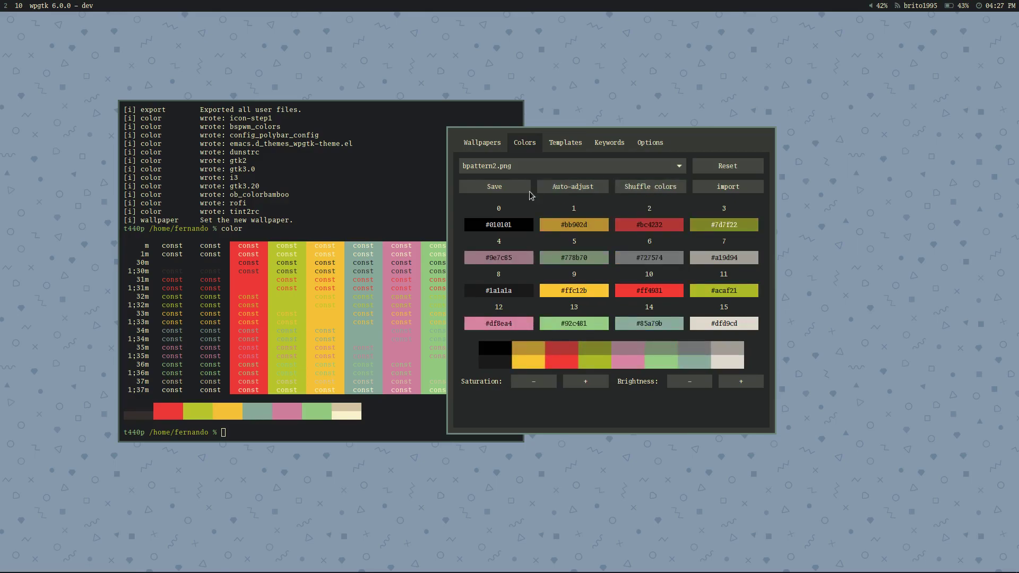
{"action": "left_click", "coordinate": [499, 186]}
{"action": "left_click", "coordinate": [482, 142]}
{"action": "left_click", "coordinate": [648, 164]}
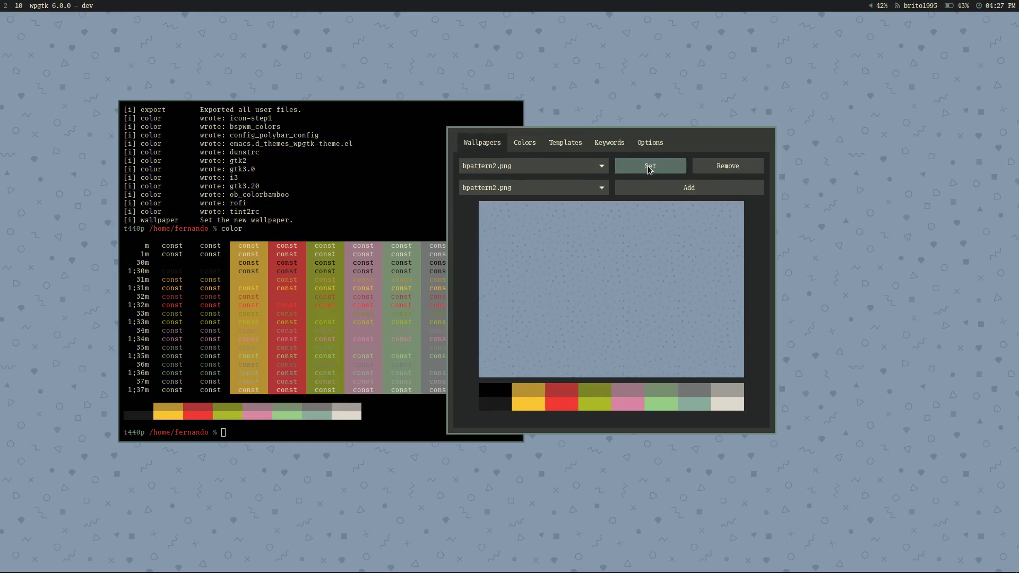
{"action": "left_click", "coordinate": [524, 144]}
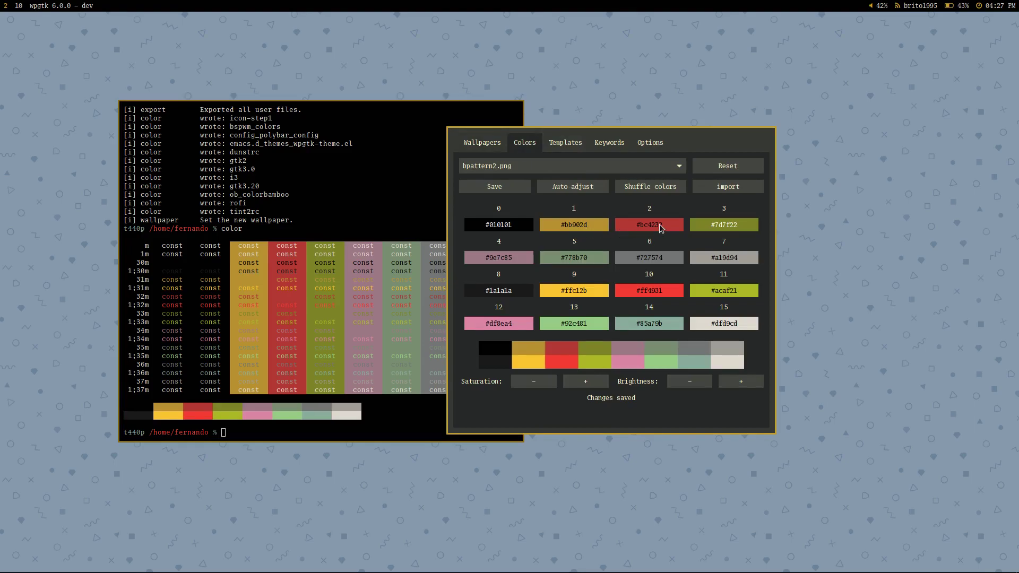
Auto-adjust the palette, then scroll the Colors wallpaper combo to bluepinkpattern.png.
{"action": "left_click", "coordinate": [564, 189]}
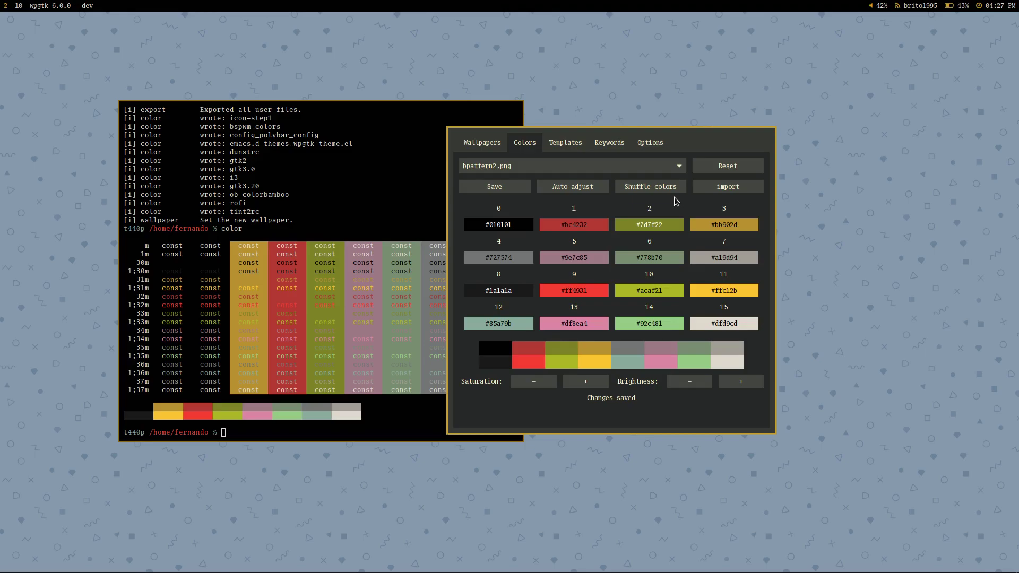
{"action": "scroll", "coordinate": [645, 174], "scroll_direction": "up", "scroll_amount": 1}
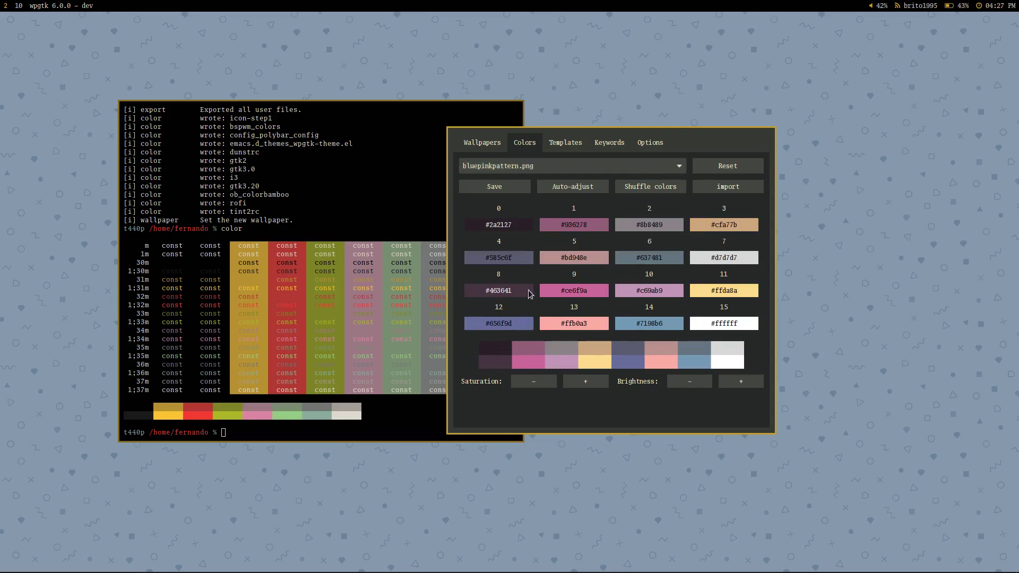
Reset the bluepinkpattern.png palette to its generated colours and shuffle it twice.
{"action": "left_click", "coordinate": [731, 169]}
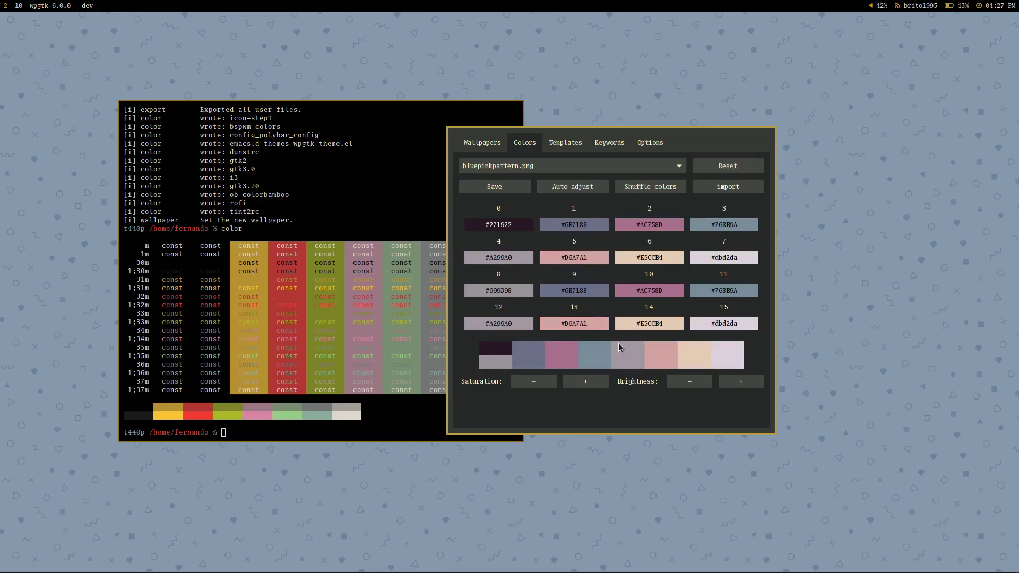
{"action": "left_click", "coordinate": [647, 190]}
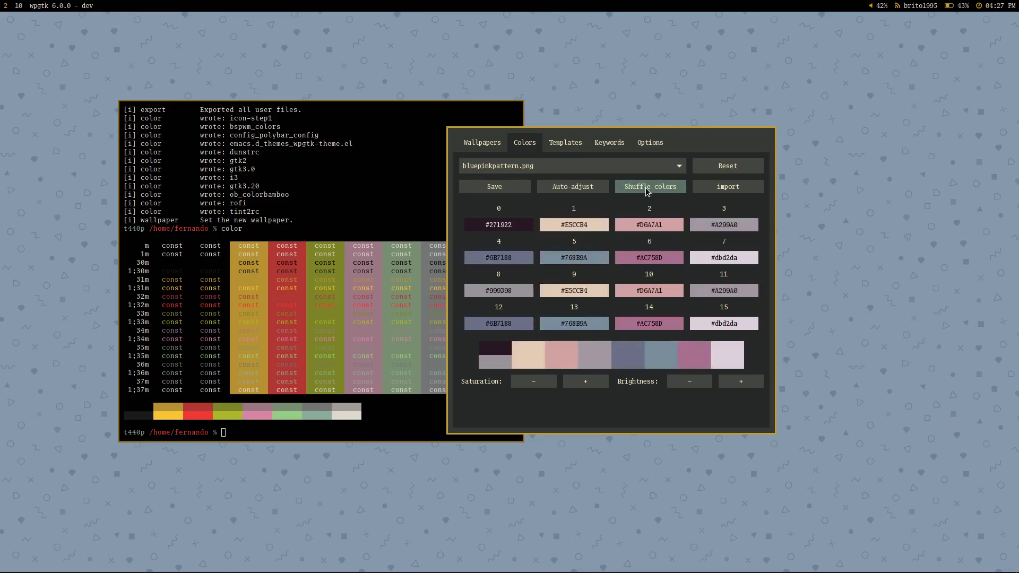
{"action": "left_click", "coordinate": [646, 190]}
Change colour 1 to #ab5044 and colour 6 to vivid pink #dd2575.
{"action": "left_click", "coordinate": [586, 231]}
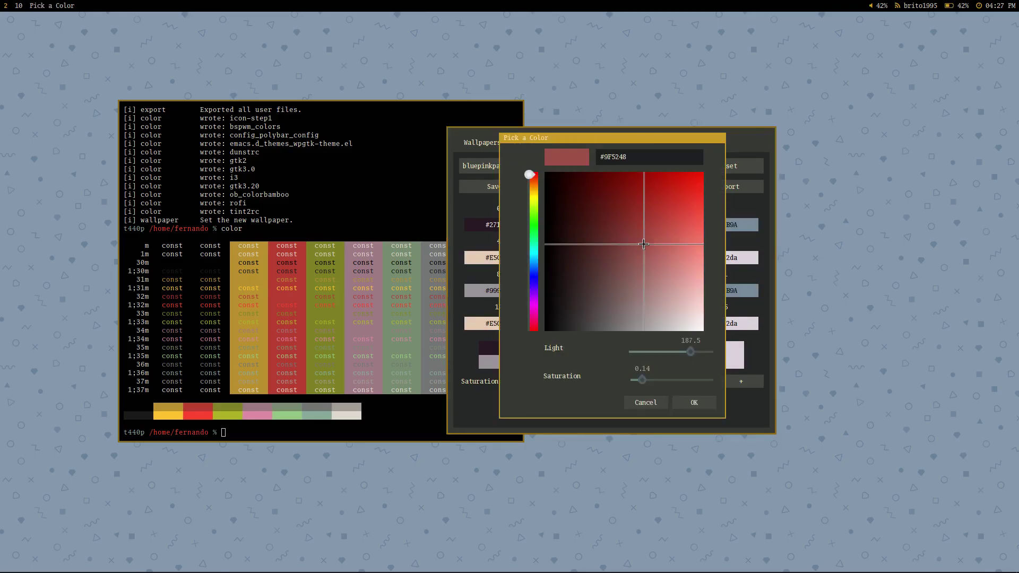
{"action": "left_click", "coordinate": [690, 403]}
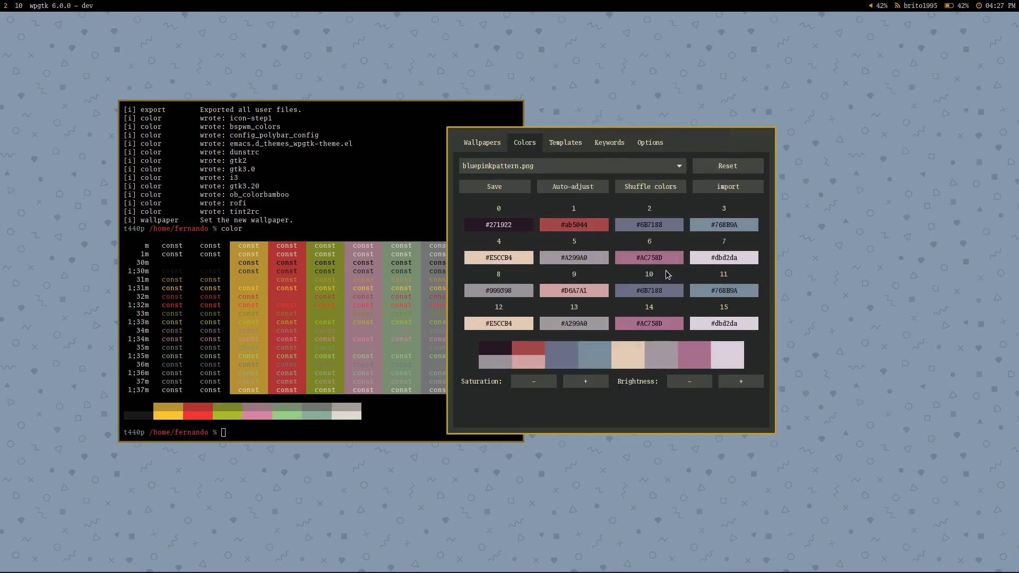
{"action": "left_click", "coordinate": [675, 256]}
{"action": "left_click_drag", "start_coordinate": [660, 293], "coordinate": [684, 200]}
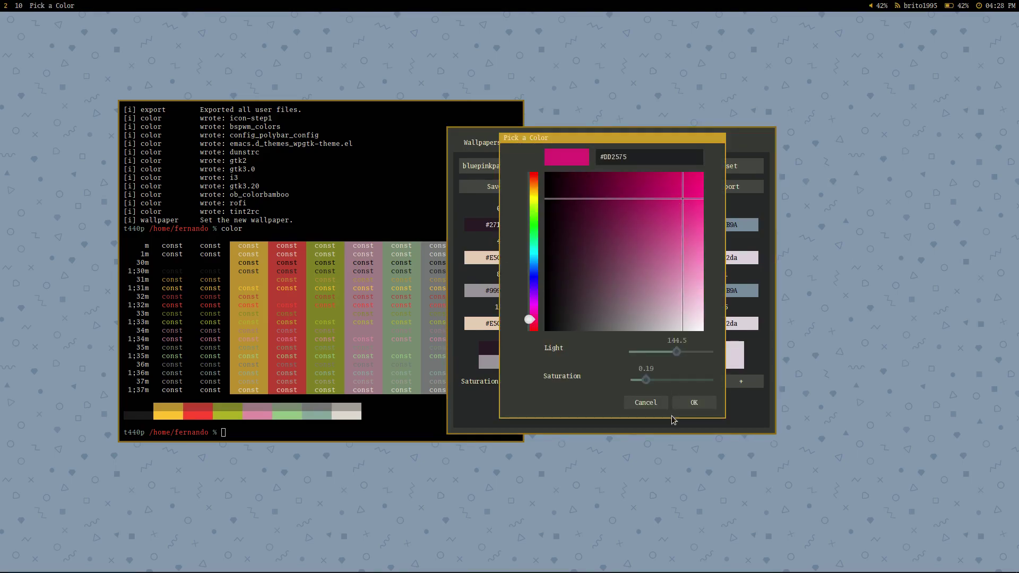
{"action": "left_click", "coordinate": [694, 403]}
Save the edited palette and re-apply the current wallpaper and palette.
{"action": "left_click", "coordinate": [496, 188]}
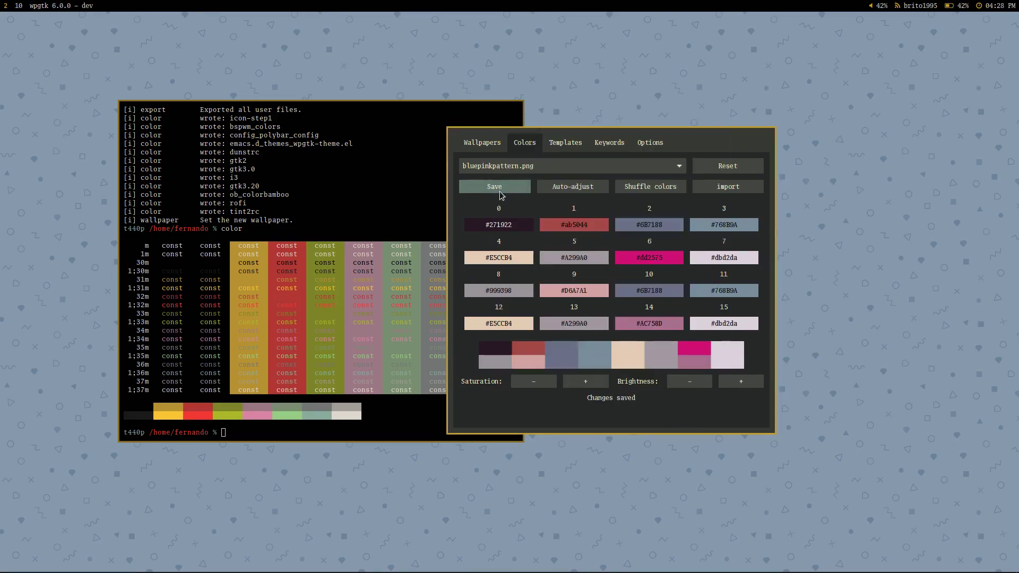
{"action": "left_click", "coordinate": [488, 144]}
{"action": "left_click", "coordinate": [642, 166]}
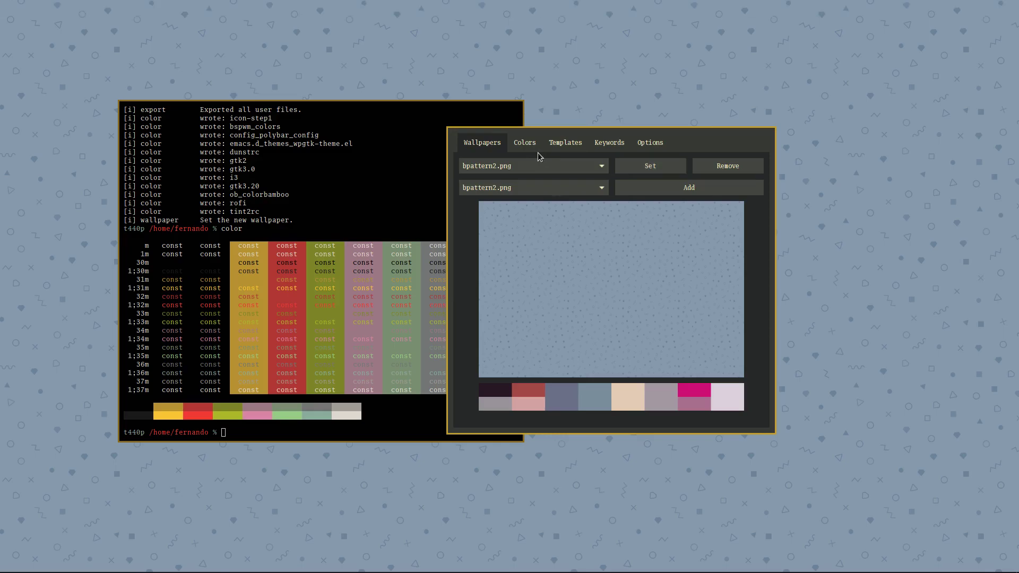
Set bluepinkpattern.png as the wallpaper so its edited pink palette recolours the terminal.
{"action": "left_click", "coordinate": [578, 166]}
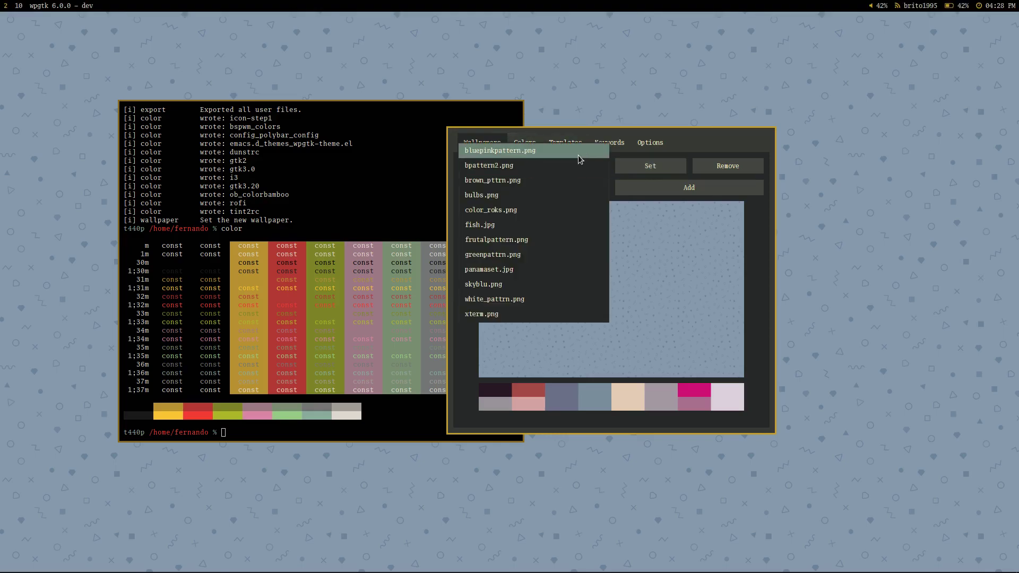
{"action": "left_click", "coordinate": [578, 155]}
{"action": "left_click", "coordinate": [656, 171]}
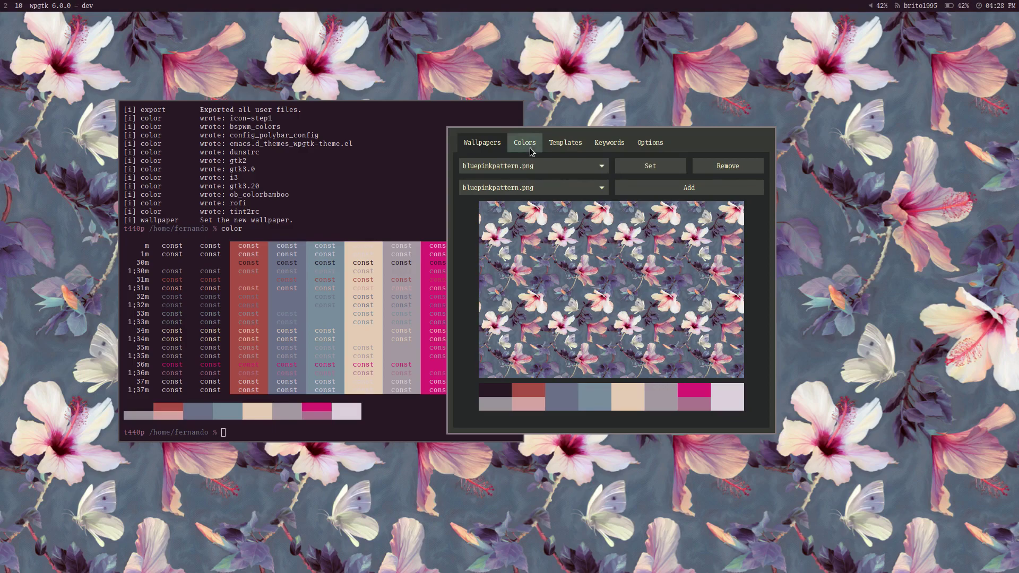
{"action": "left_click", "coordinate": [530, 148]}
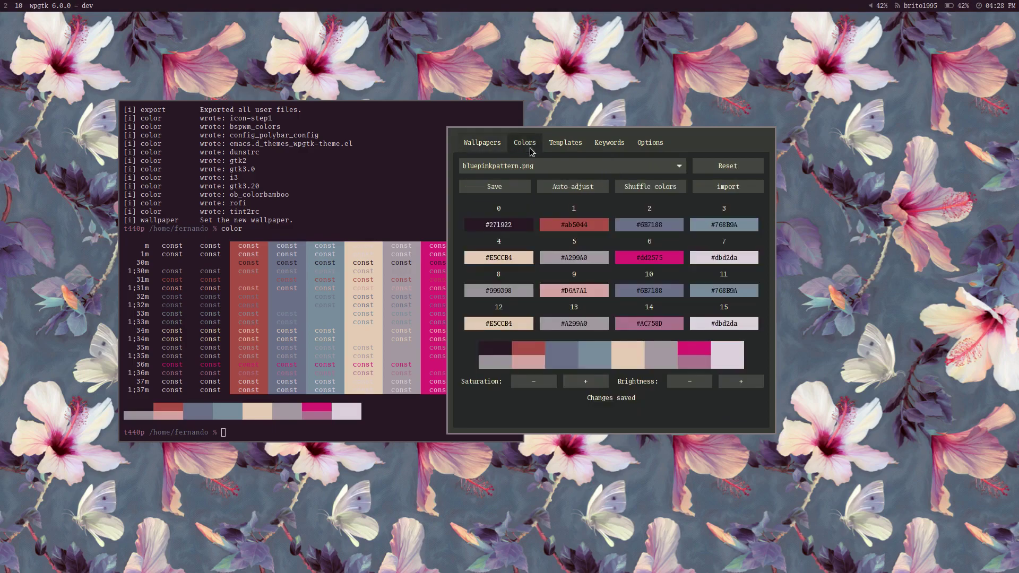
Reset and lower the saturation, then reset, darken and auto-adjust the palette (colour 0 #0d090c, colour 1 #946379).
{"action": "left_click", "coordinate": [723, 168]}
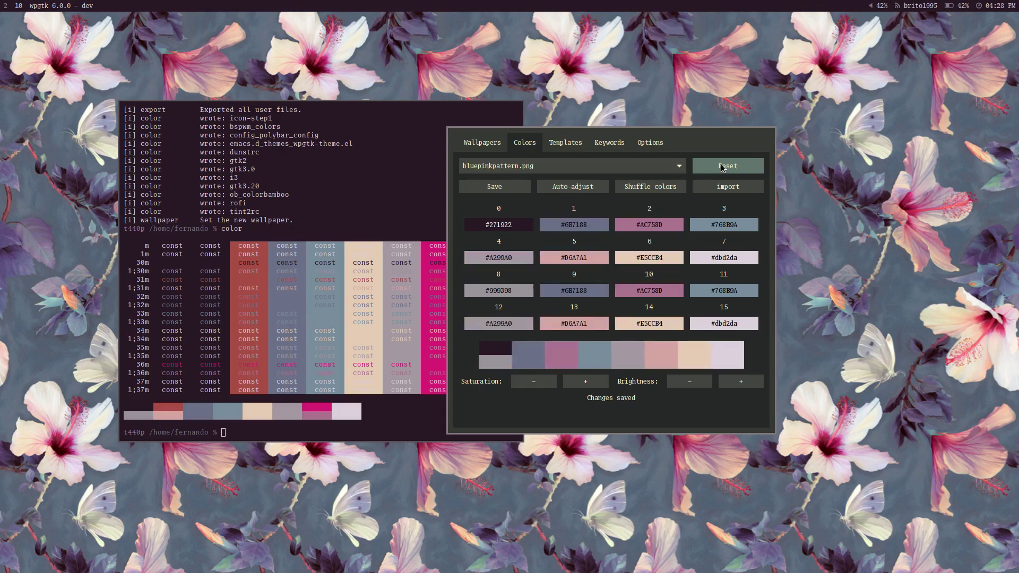
{"action": "left_click", "coordinate": [534, 382]}
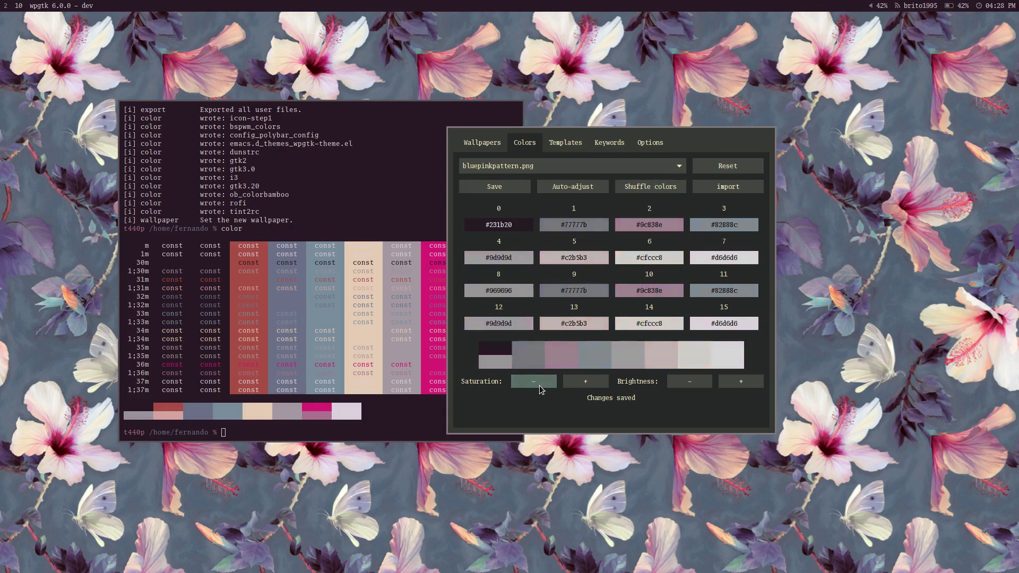
{"action": "left_click", "coordinate": [755, 171]}
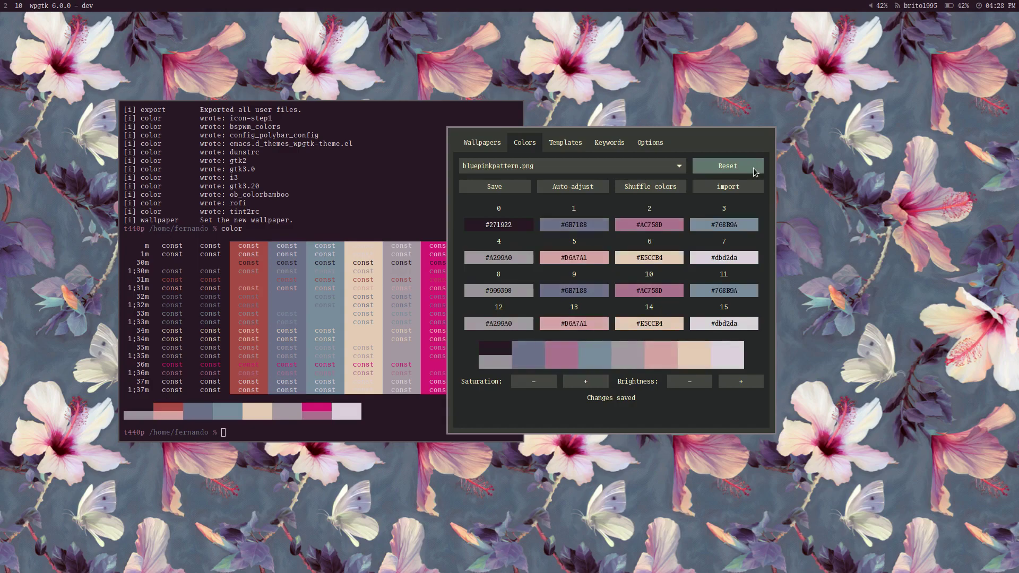
{"action": "left_click", "coordinate": [702, 383]}
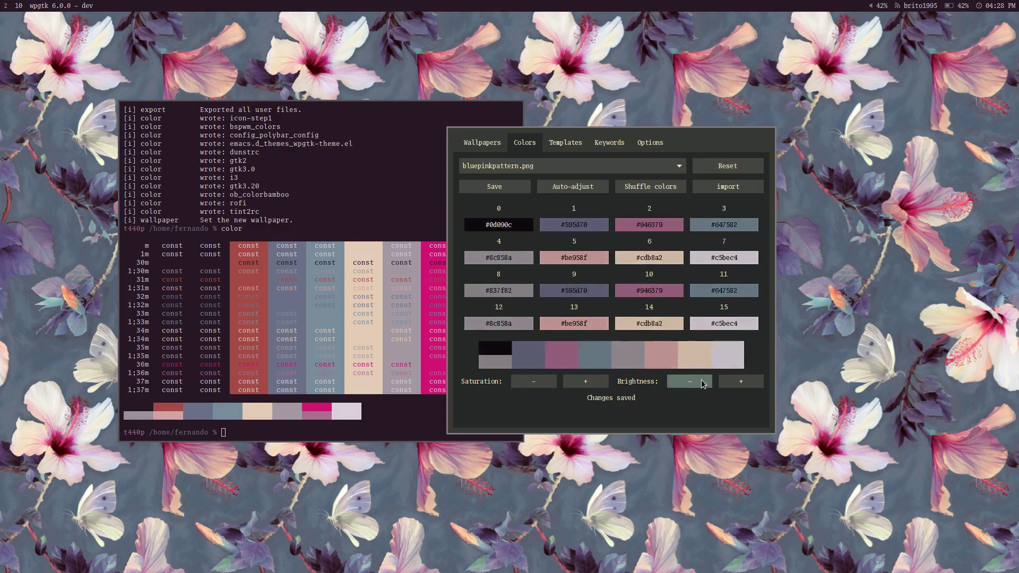
{"action": "left_click", "coordinate": [576, 190]}
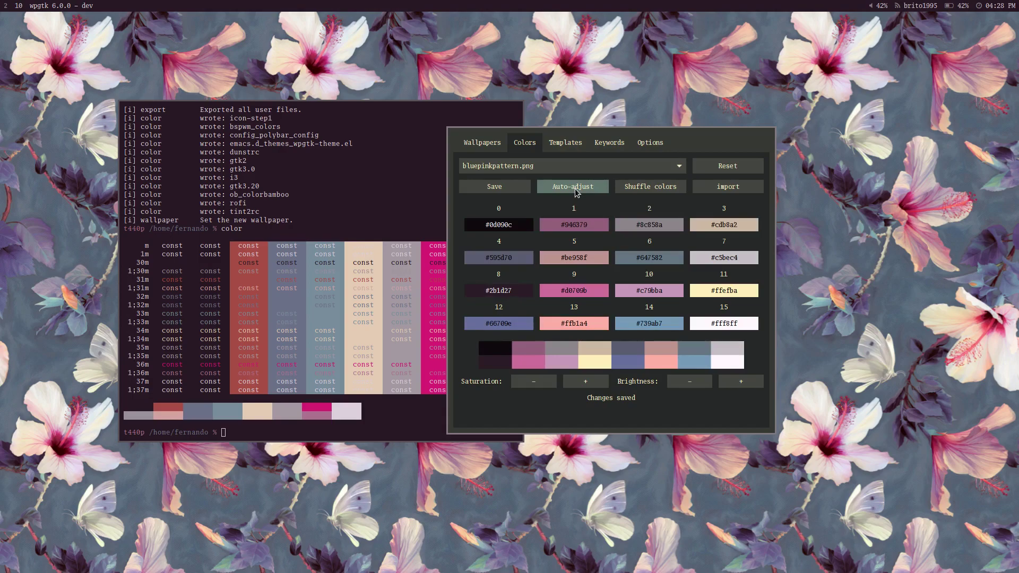